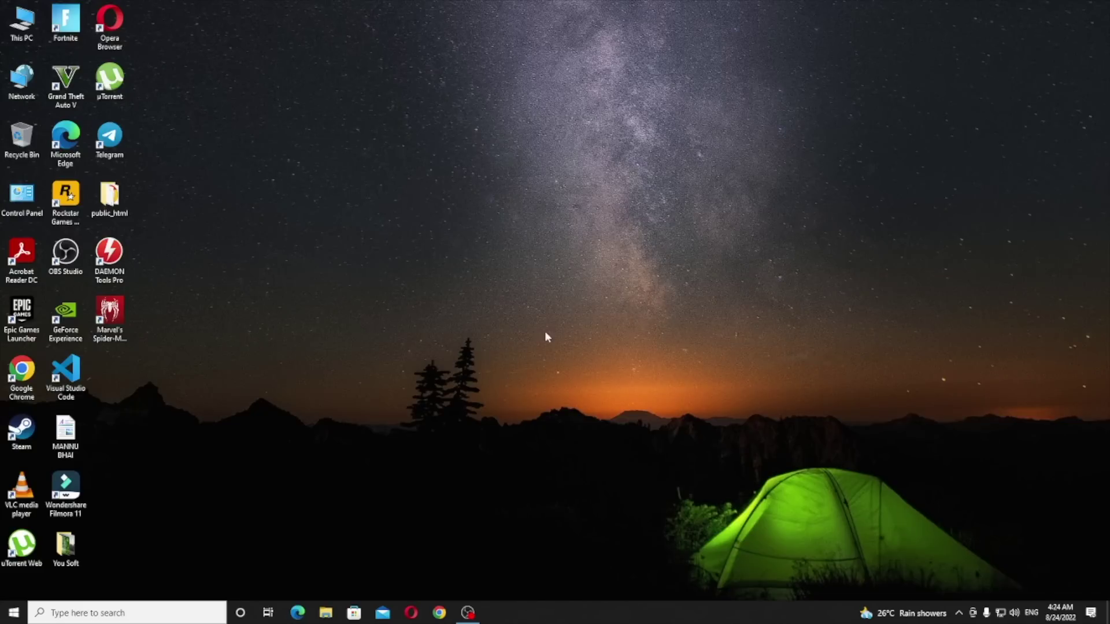
# Step: Launch Google Chrome from the taskbar
pyautogui.click(439, 612)
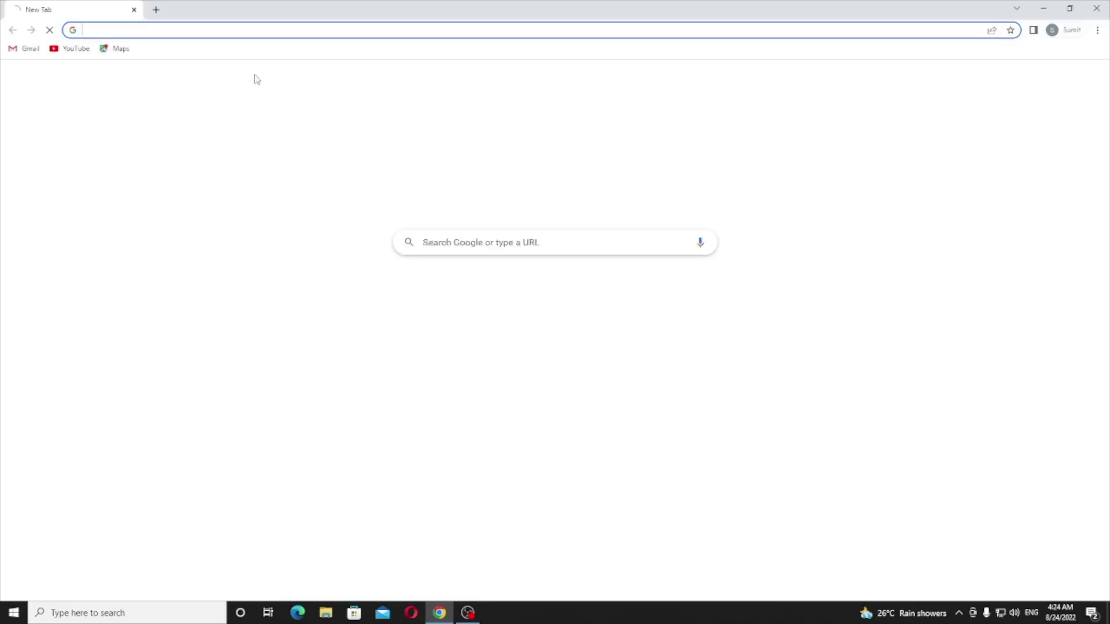
# Step: Search 'google ads', open the Google Ads homepage and sign in
pyautogui.write('goog')
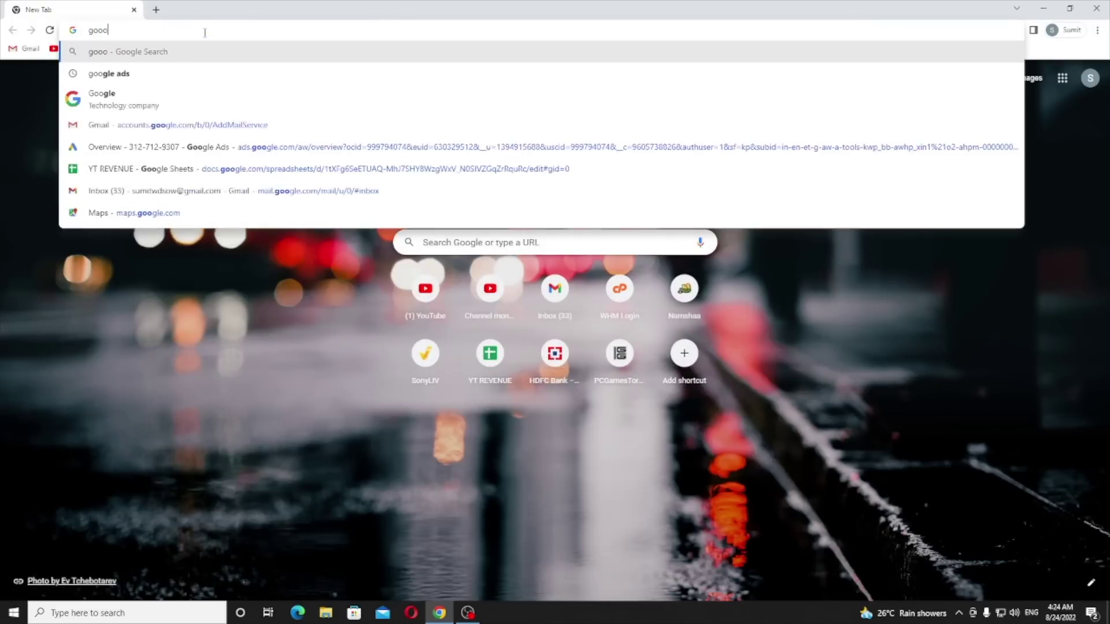
pyautogui.write('le ads')
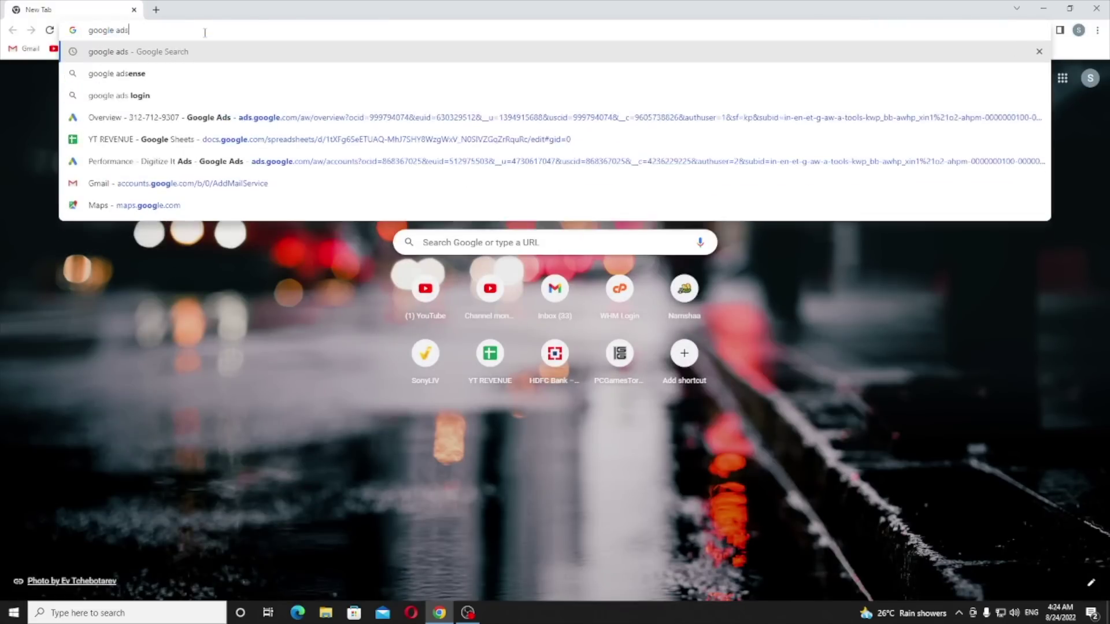
pyautogui.press('Return')
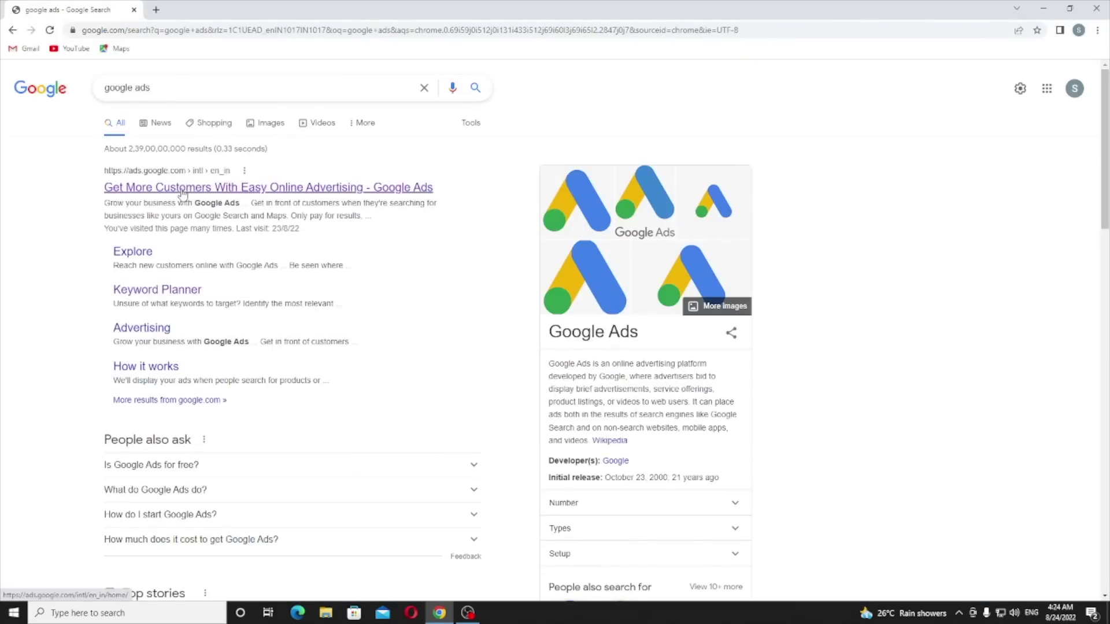
pyautogui.click(180, 191)
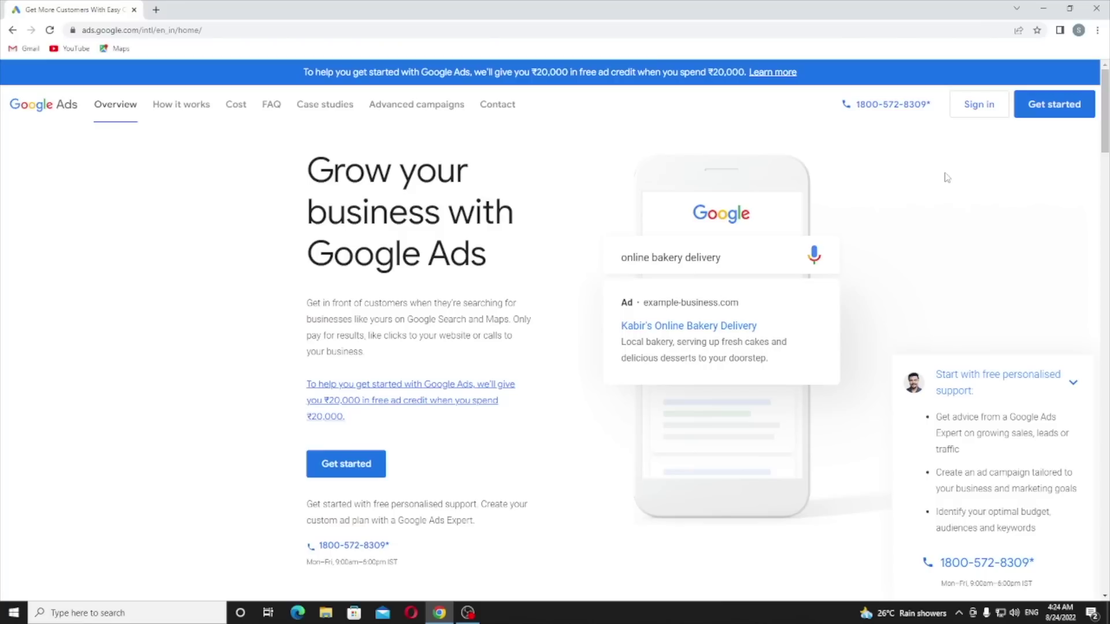
pyautogui.click(967, 104)
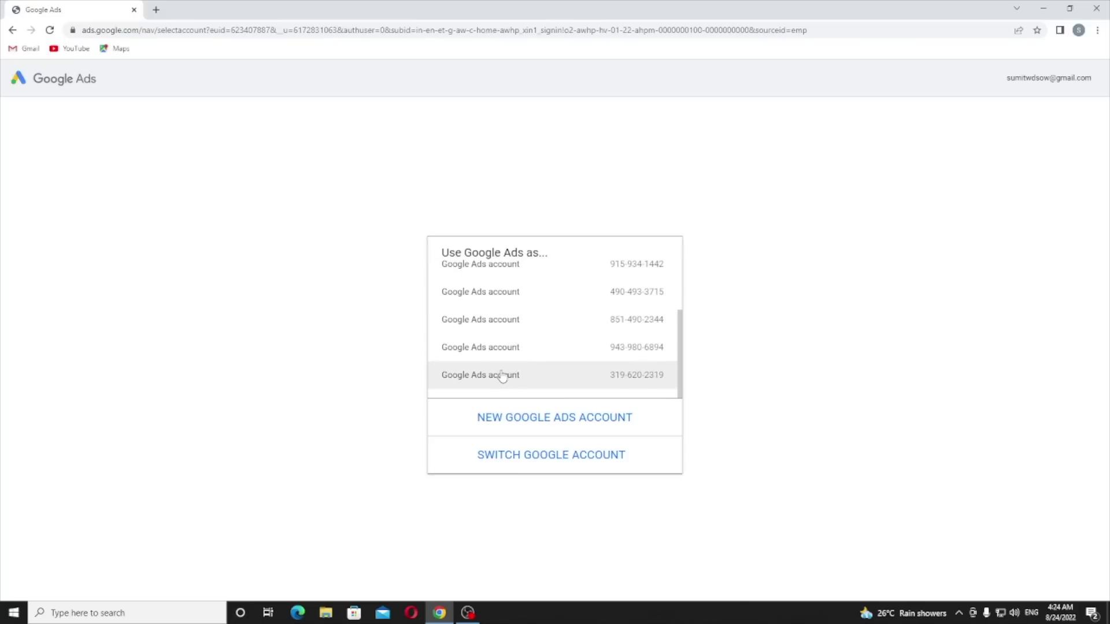
# Step: Open the chosen ad account and go to its campaign Overview
pyautogui.click(502, 376)
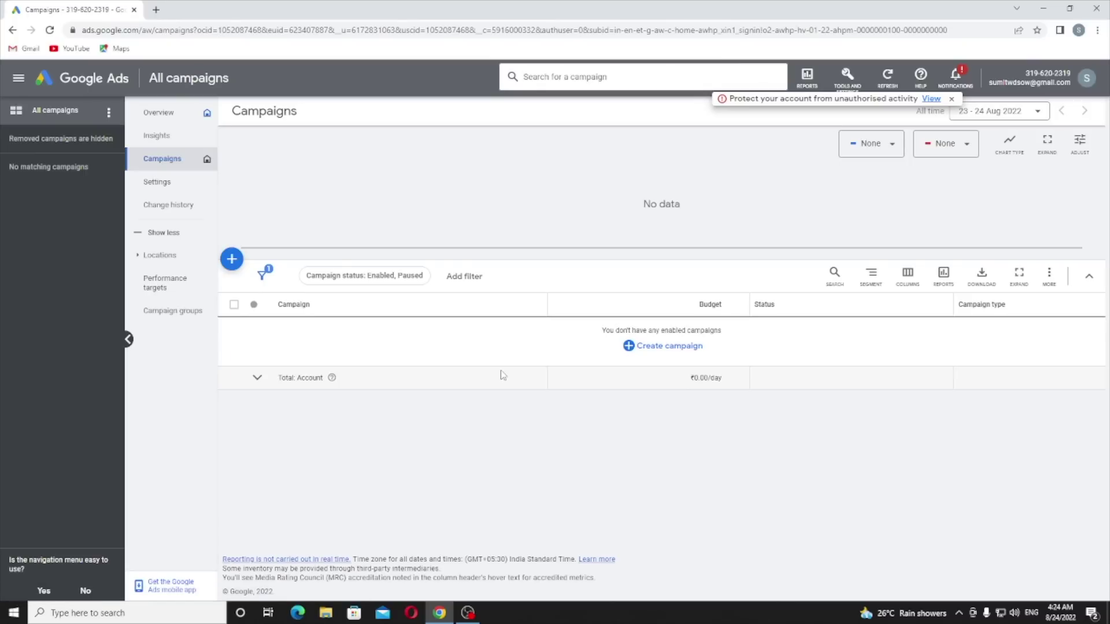
pyautogui.click(197, 113)
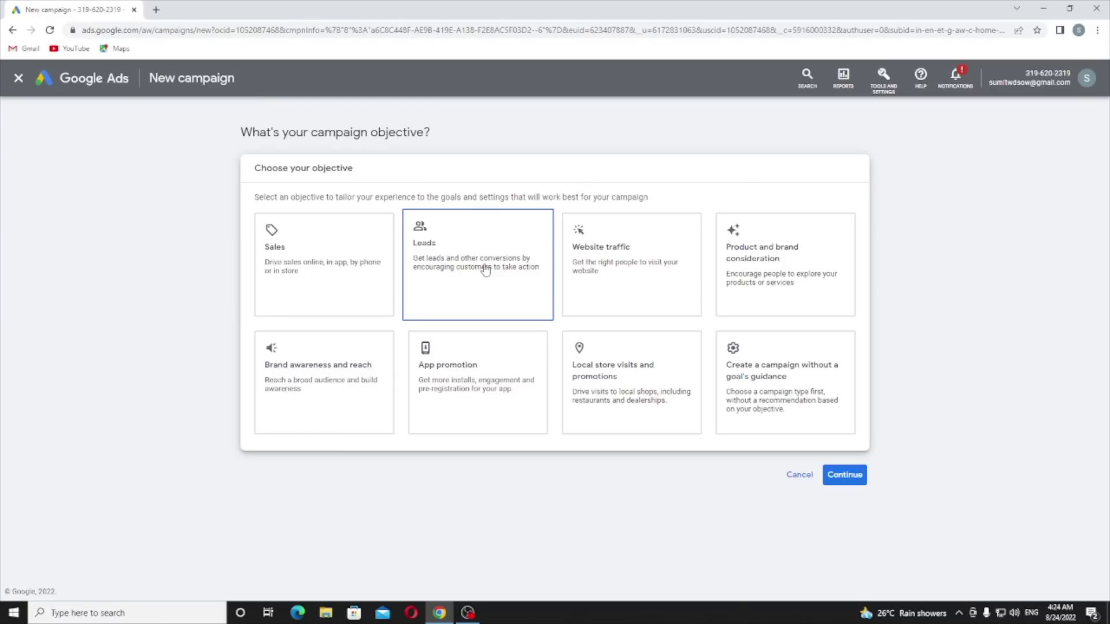
# Step: Choose the Leads objective, a Search campaign, and phone calls as the goal
pyautogui.click(485, 270)
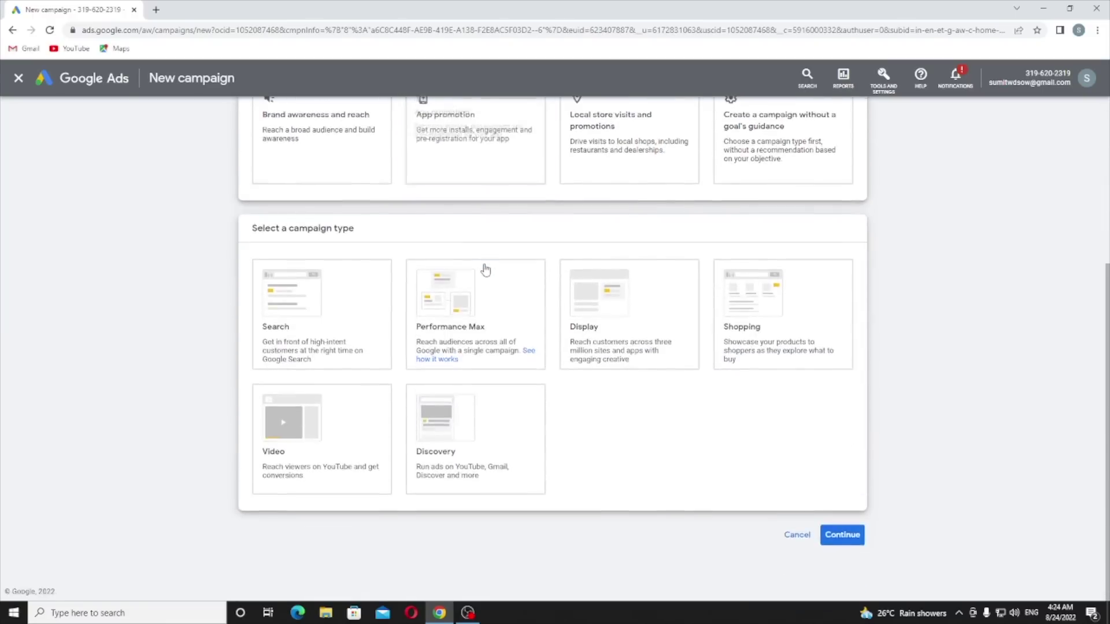
pyautogui.click(333, 311)
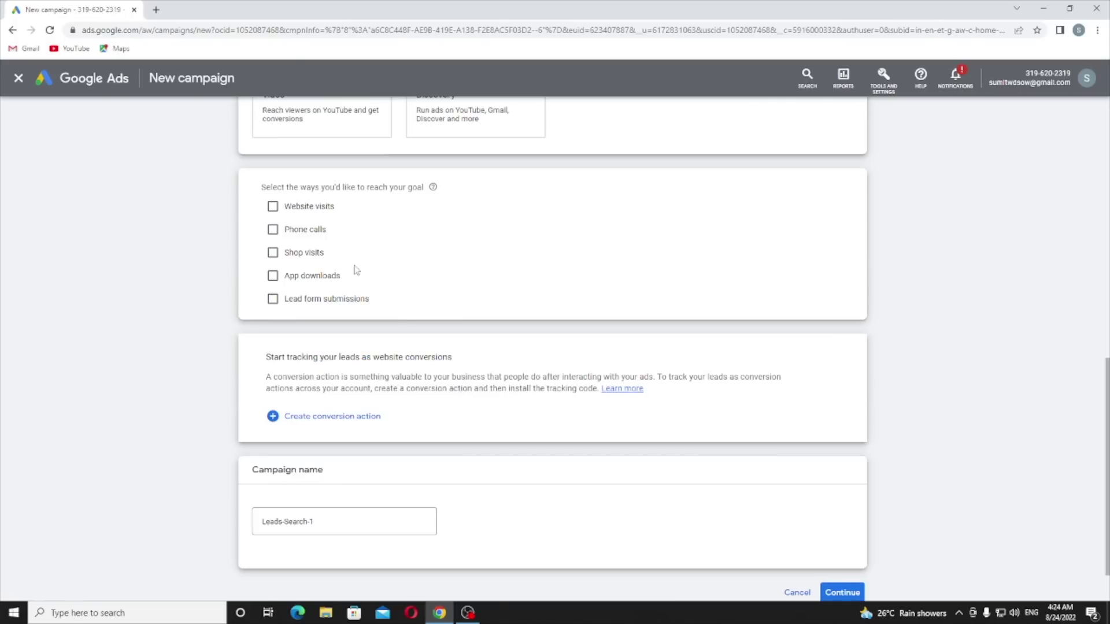
pyautogui.click(307, 231)
# Step: Set the phone number's country to India, then open a new browser tab
pyautogui.click(331, 283)
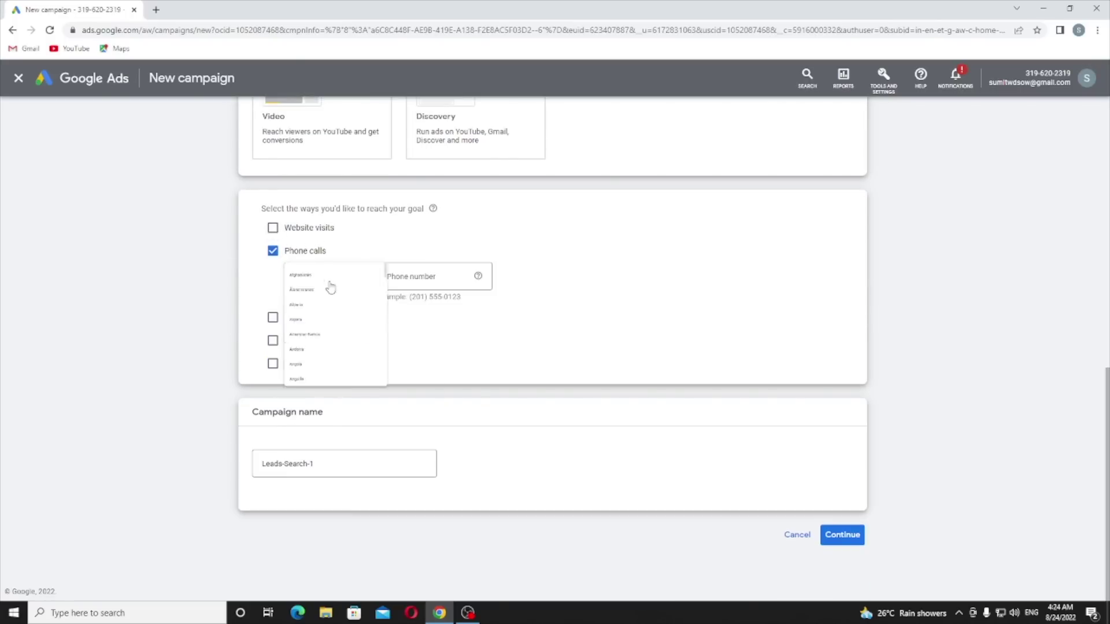
pyautogui.scroll(5, 334, 298)
pyautogui.scroll(20, 334, 298)
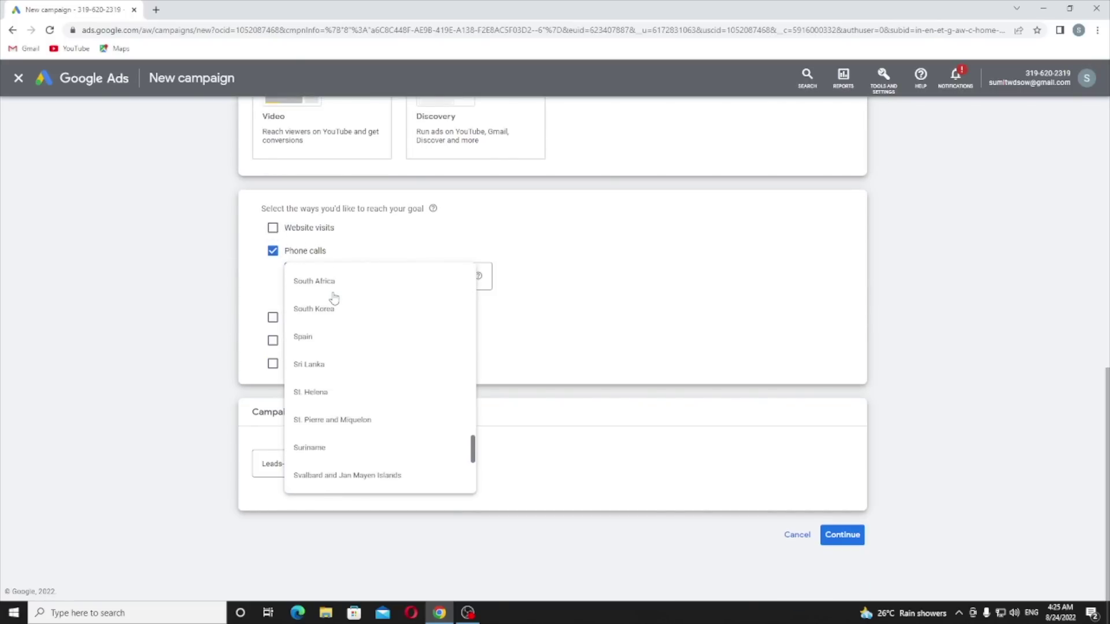
pyautogui.scroll(20, 333, 297)
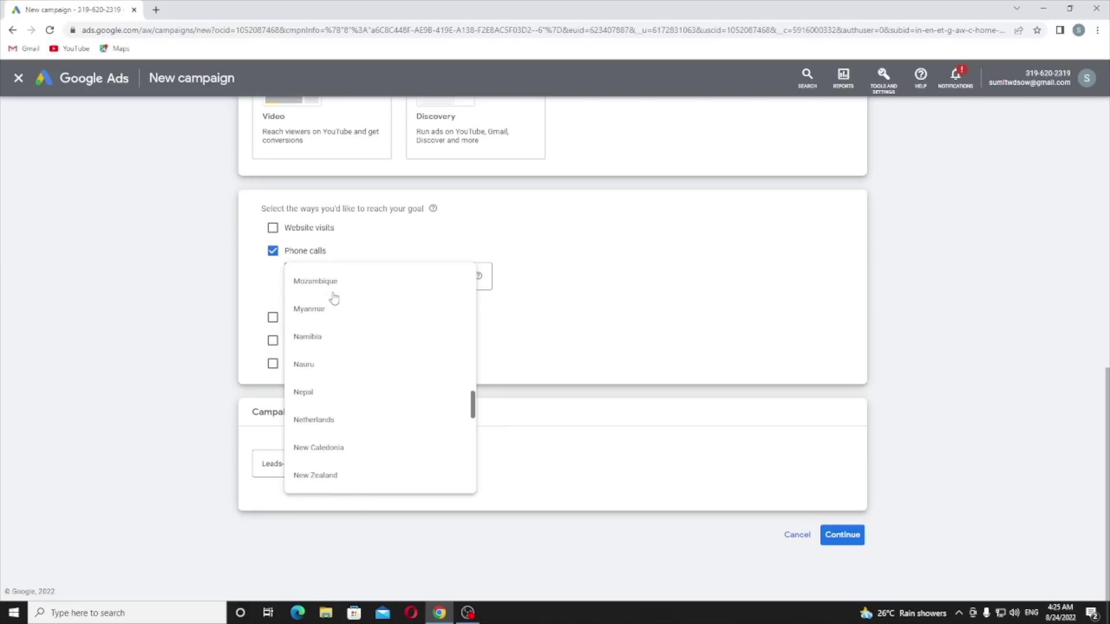
pyautogui.scroll(10, 333, 298)
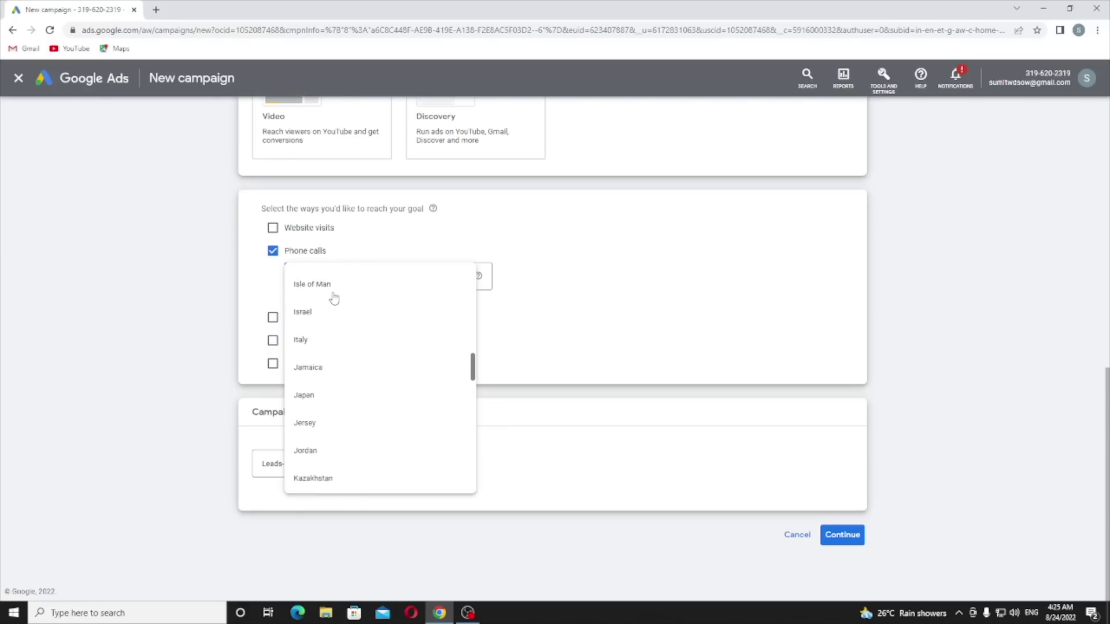
pyautogui.click(334, 393)
pyautogui.click(446, 275)
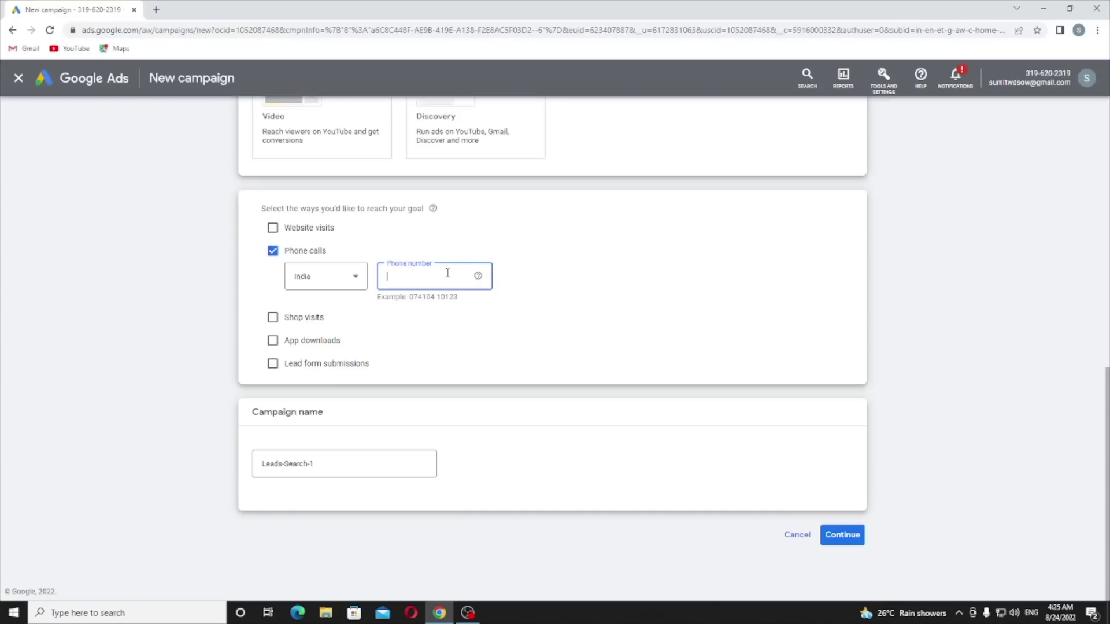
pyautogui.scroll(1, 447, 273)
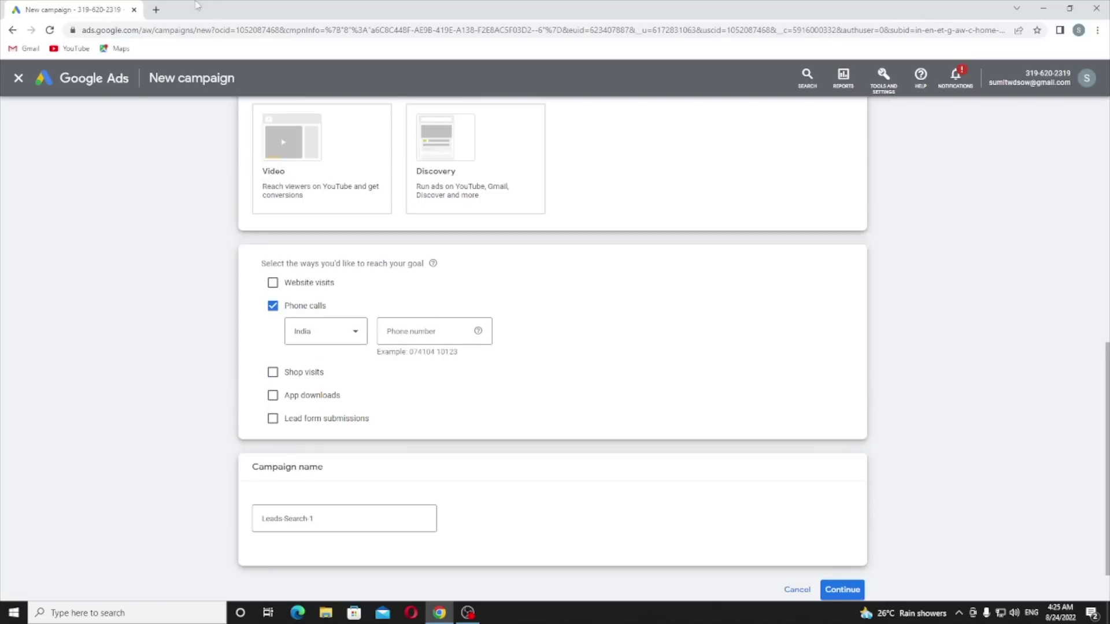
pyautogui.click(155, 10)
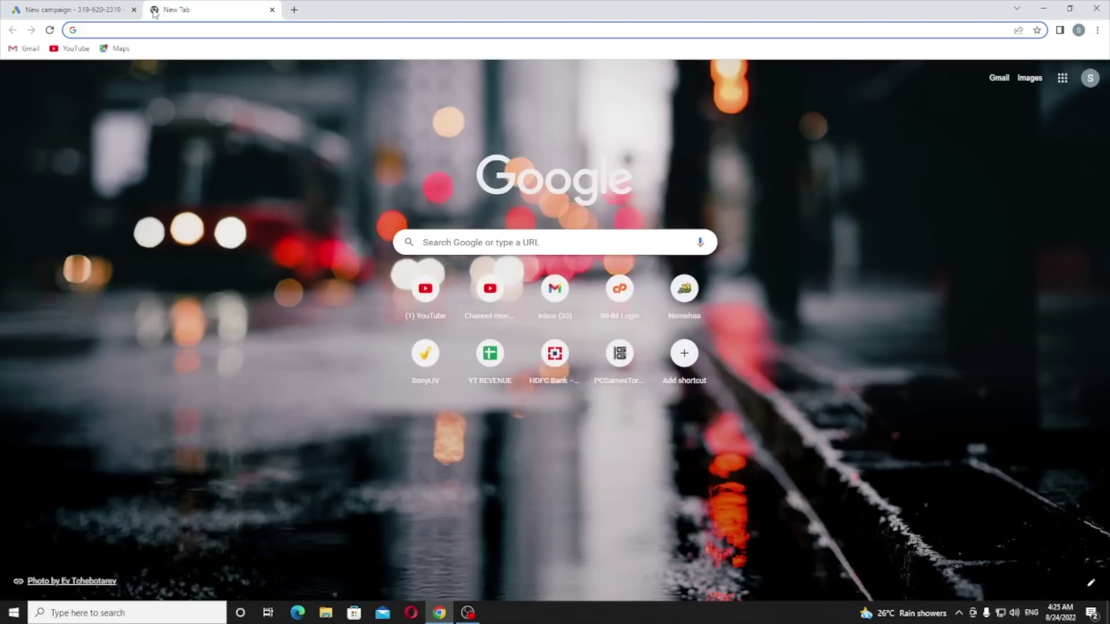
# Step: Search 'lionea rentals', open its website and select the call-us phone number
pyautogui.write('lionea r')
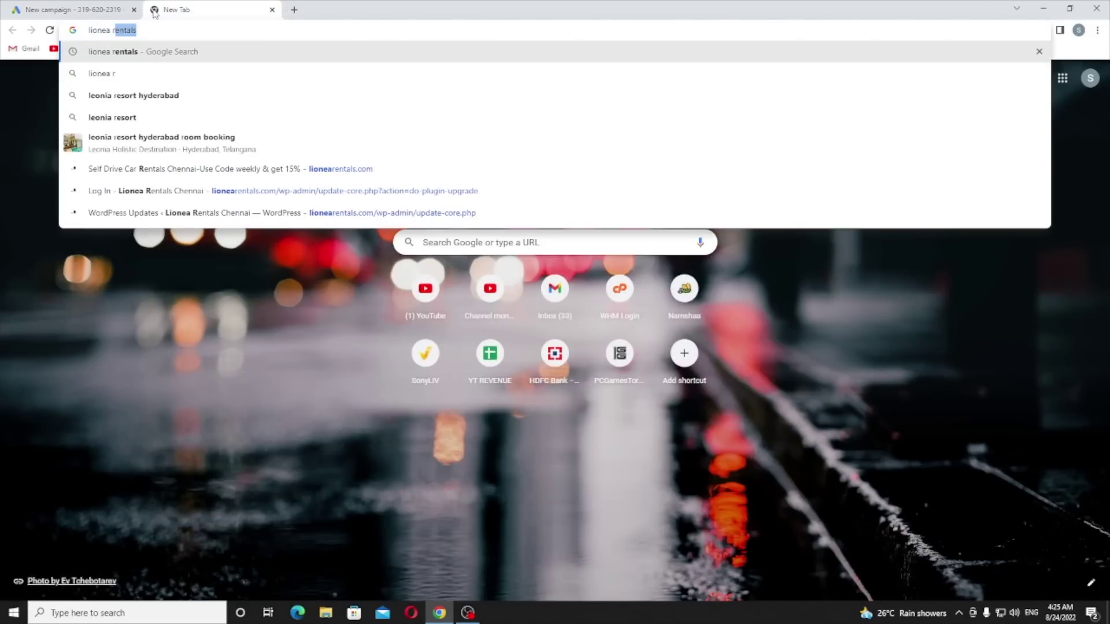
pyautogui.write('entals')
pyautogui.press('Return')
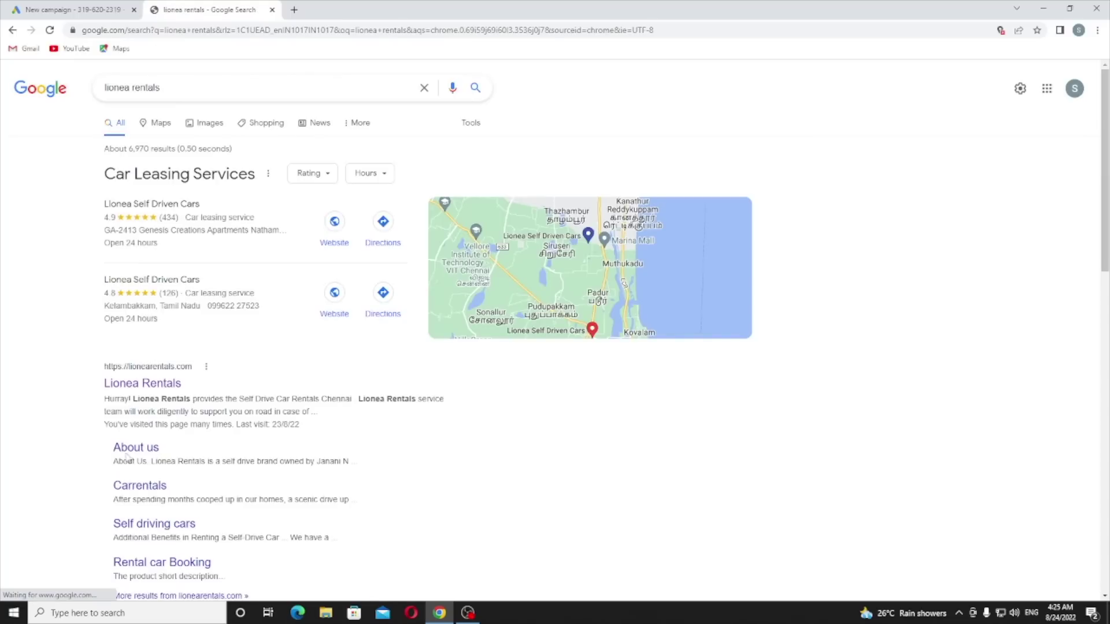
pyautogui.click(149, 385)
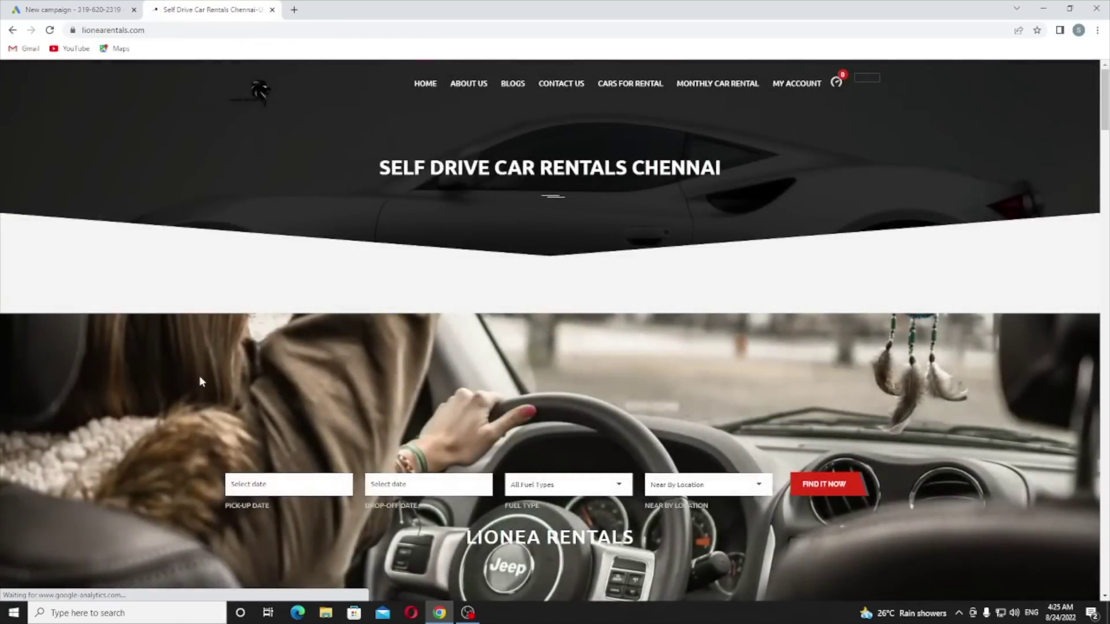
pyautogui.scroll(-20, 202, 373)
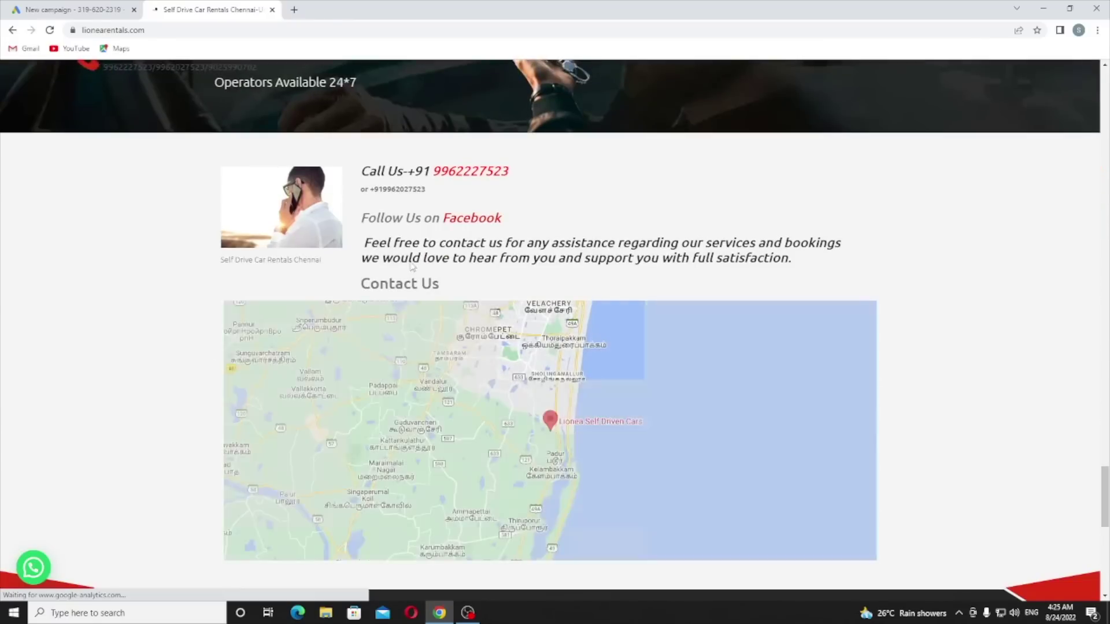
pyautogui.moveTo(508, 172); pyautogui.dragTo(437, 171)
pyautogui.hotkey('ctrl', 'c')
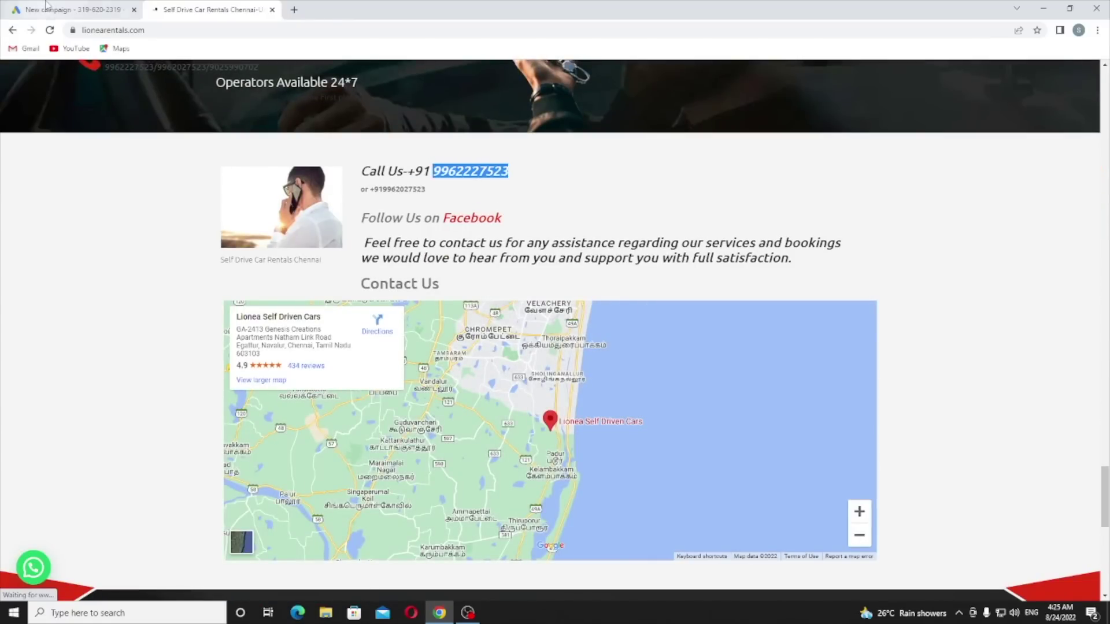
pyautogui.click(72, 10)
# Step: Paste the business phone number, rename the campaign 'self_drive_carrentals', and continue
pyautogui.click(397, 338)
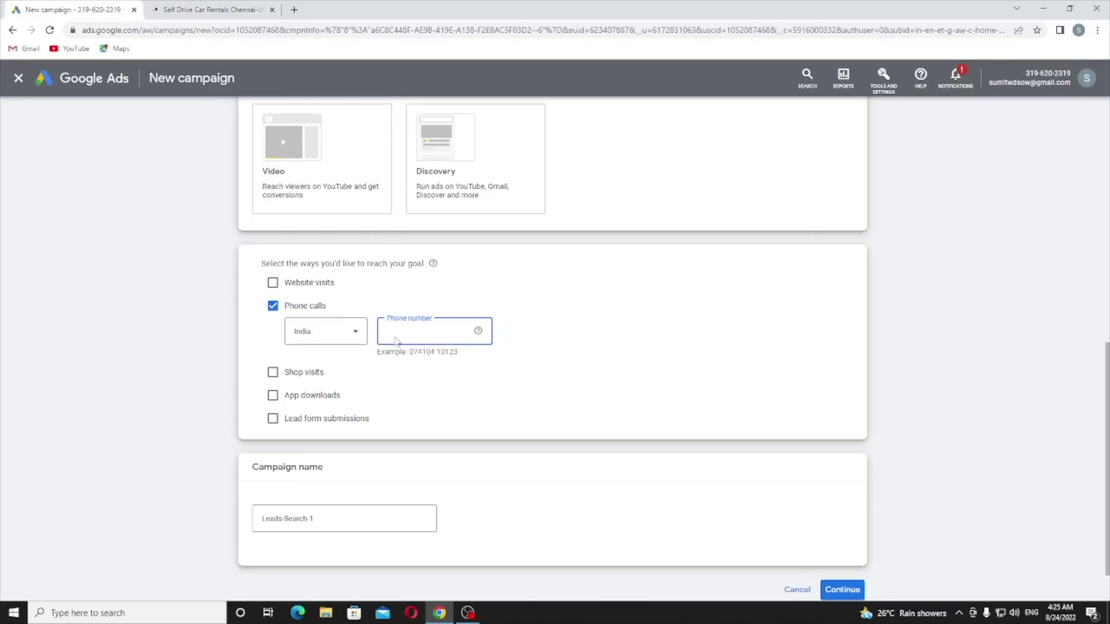
pyautogui.hotkey('ctrl', 'v')
pyautogui.tripleClick(395, 520)
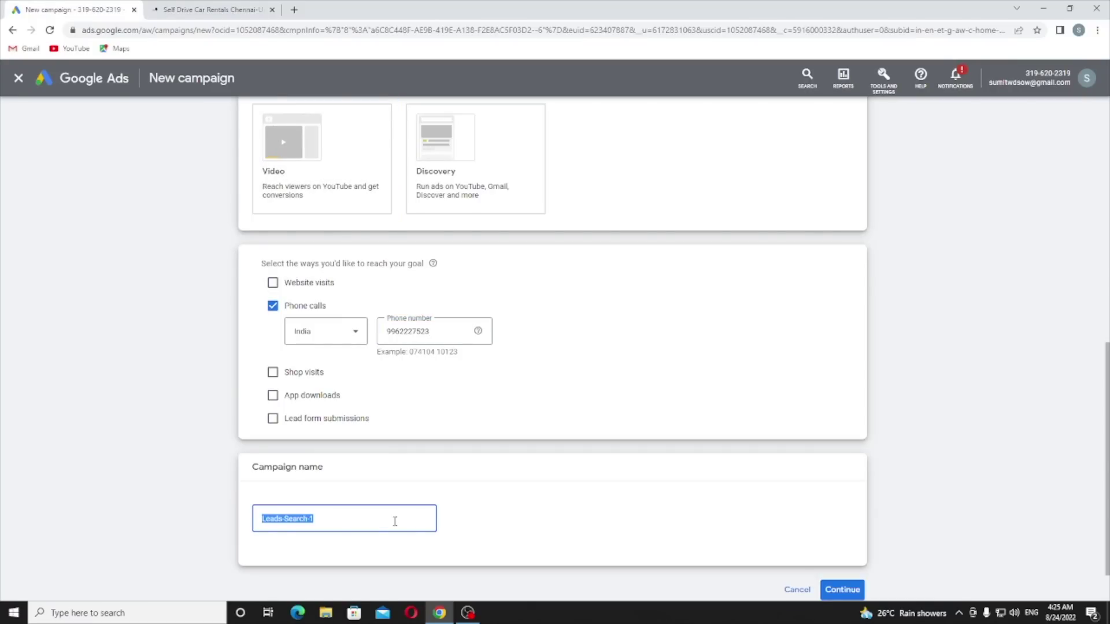
pyautogui.write('self_drive_carrentals')
pyautogui.click(842, 590)
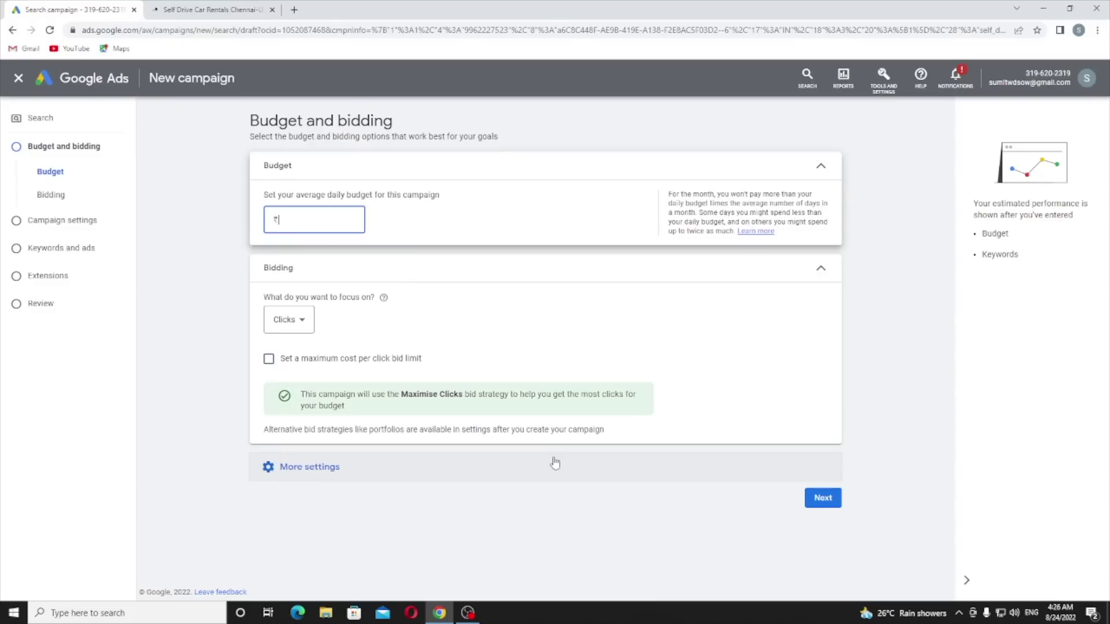
# Step: Enter 100, then focus bidding on Clicks with a ₹30 maximum CPC bid limit
pyautogui.write('1000')
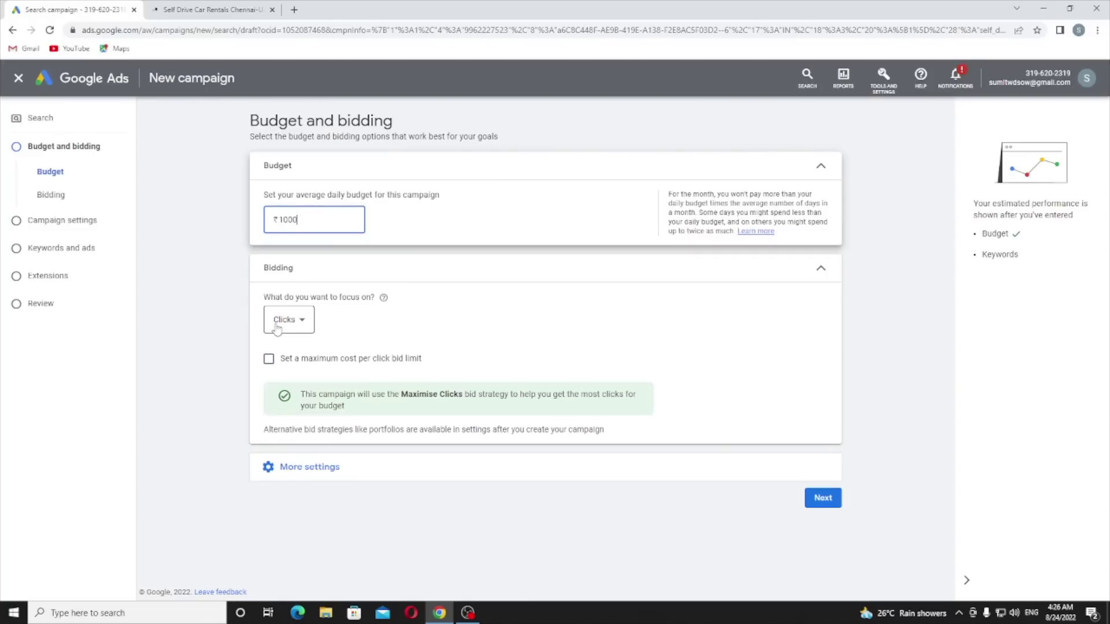
pyautogui.click(277, 327)
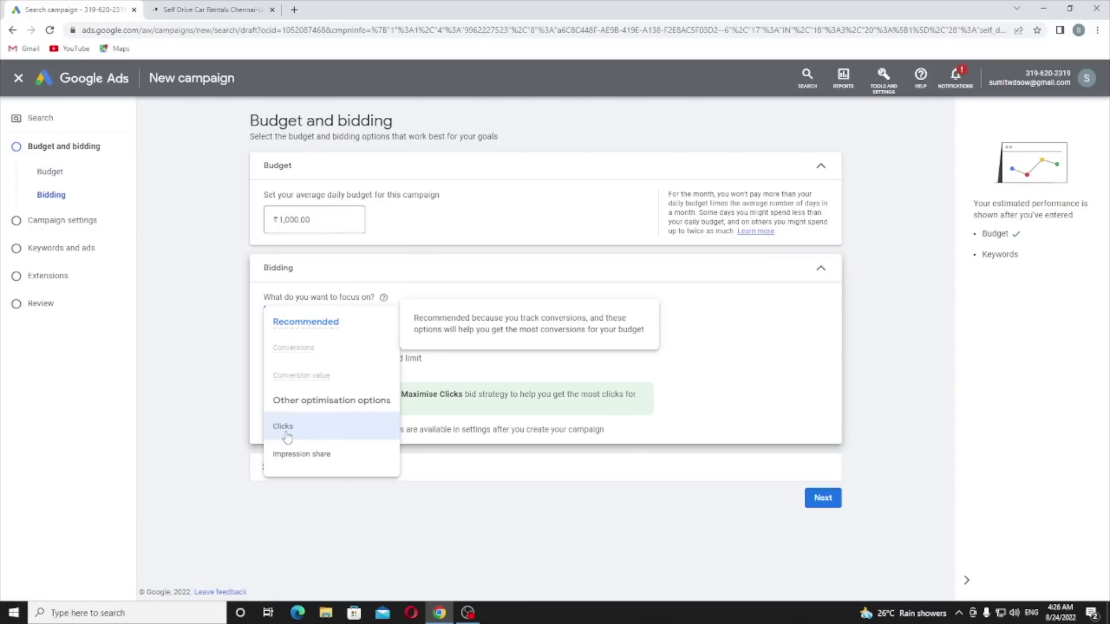
pyautogui.click(285, 428)
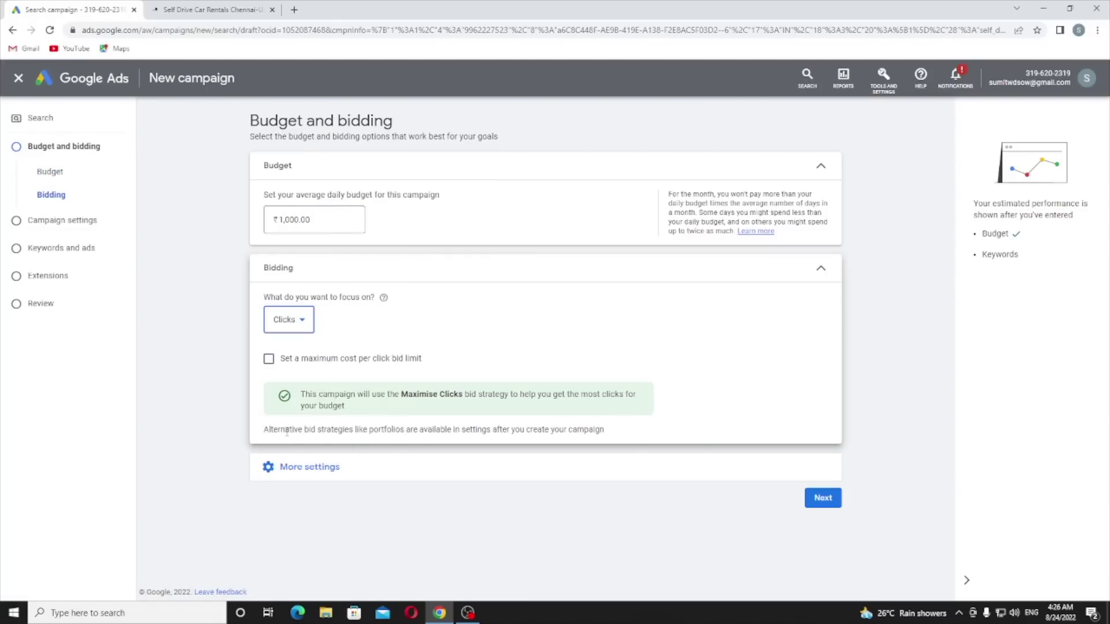
pyautogui.click(288, 359)
pyautogui.click(323, 403)
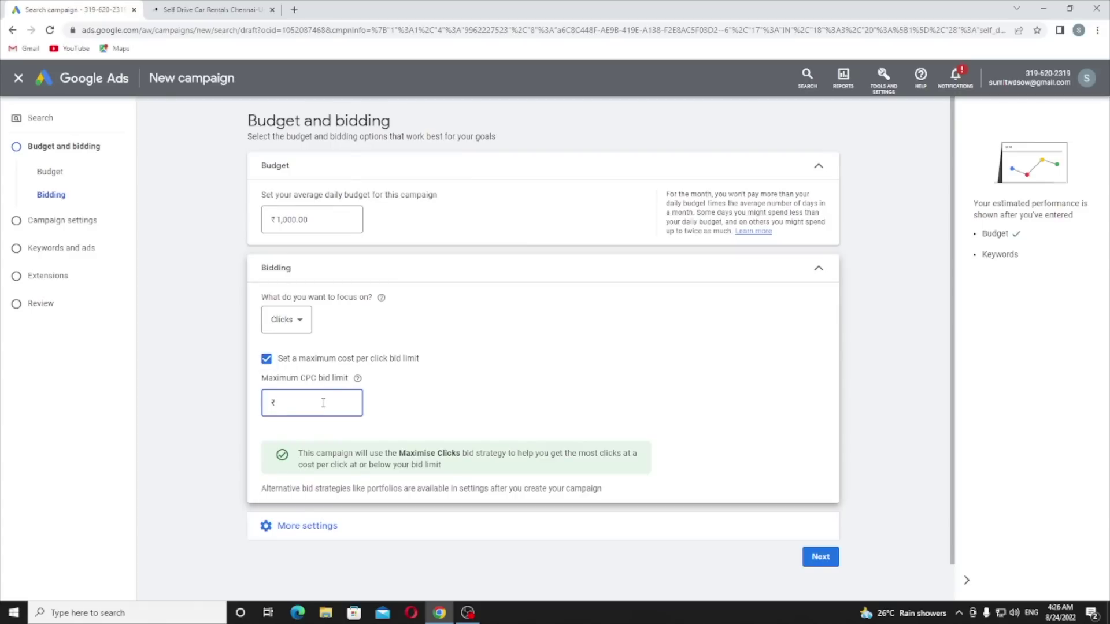
pyautogui.write('30')
pyautogui.click(819, 556)
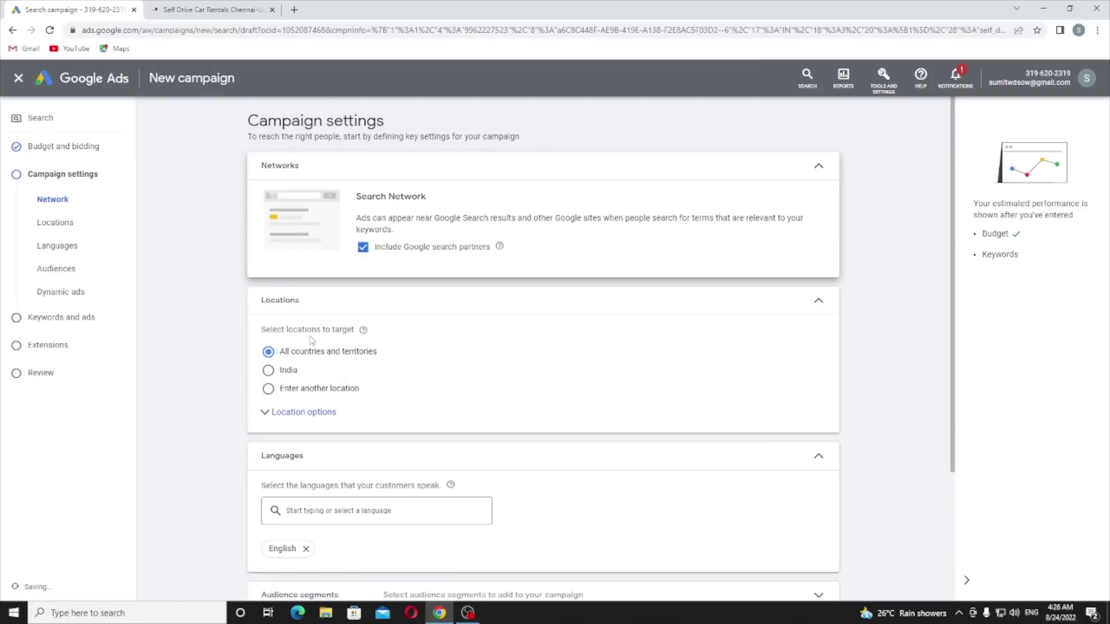
# Step: Target the campaign location at Chennai city
pyautogui.scroll(-2, 309, 326)
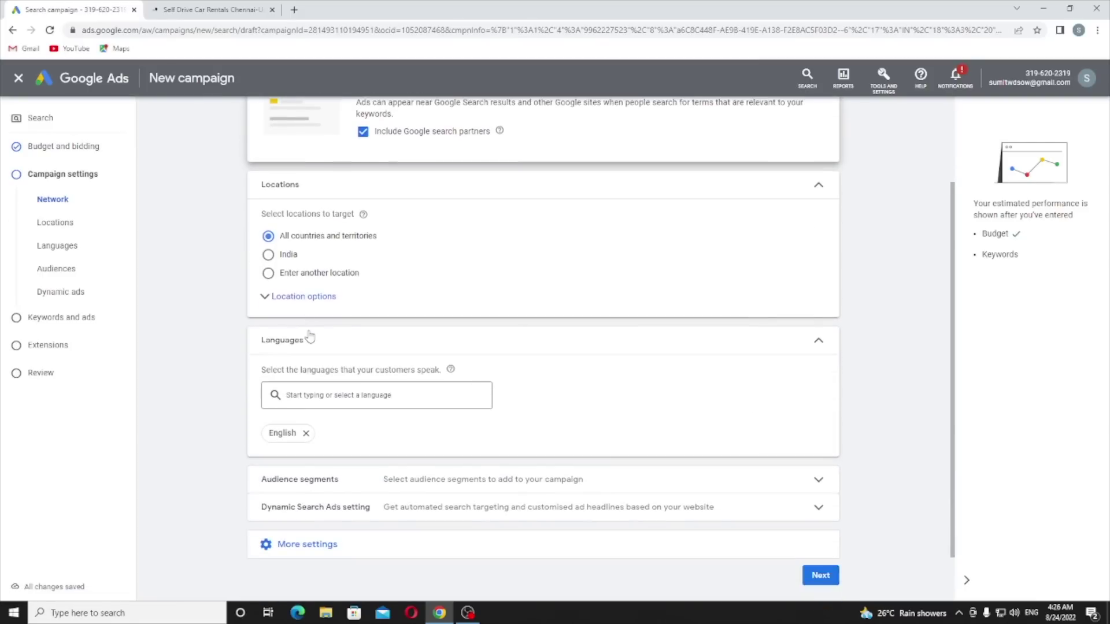
pyautogui.click(301, 275)
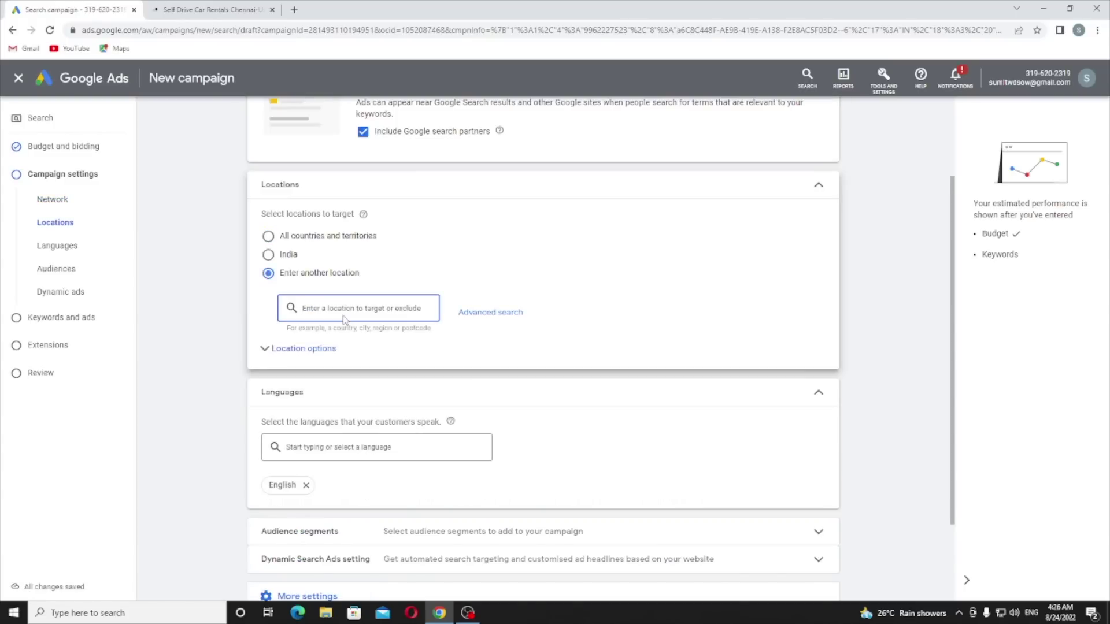
pyautogui.write('chennai')
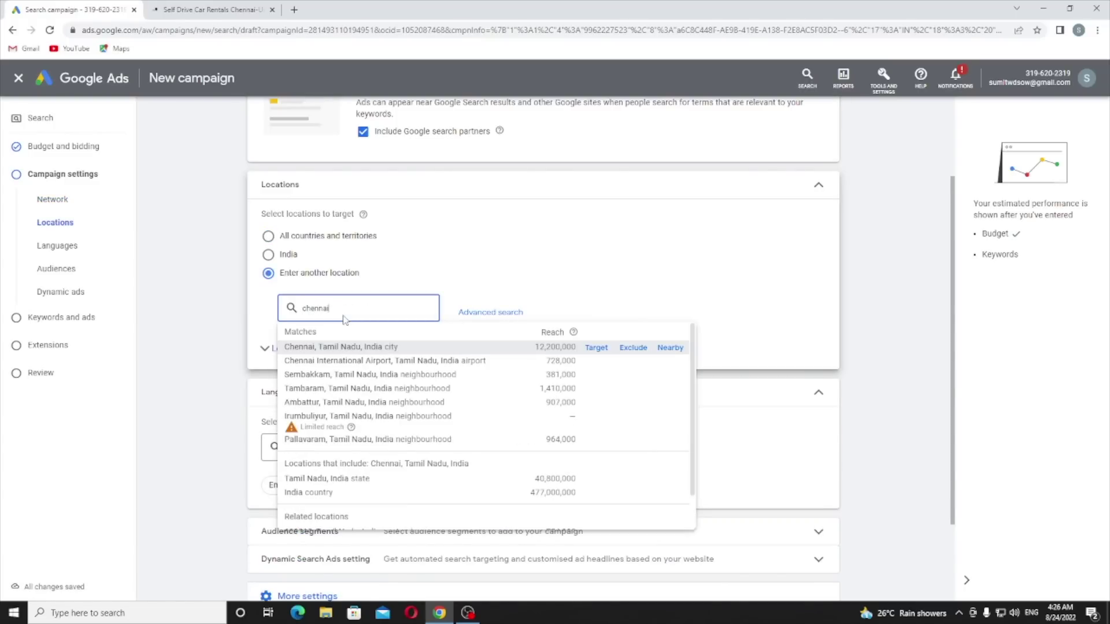
pyautogui.click(598, 348)
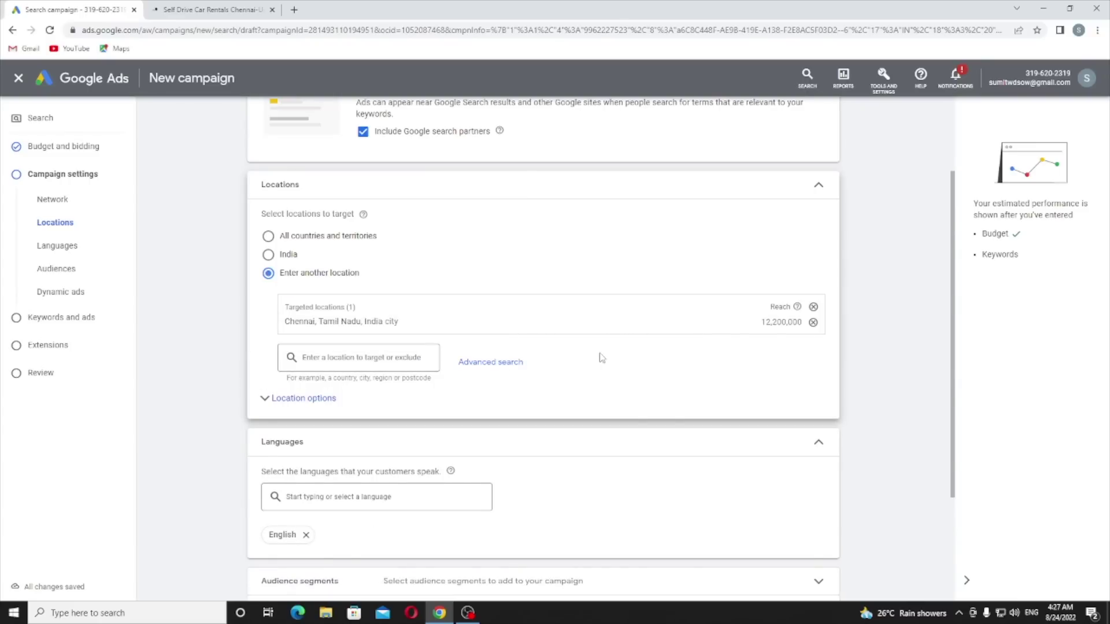
pyautogui.scroll(-3, 292, 404)
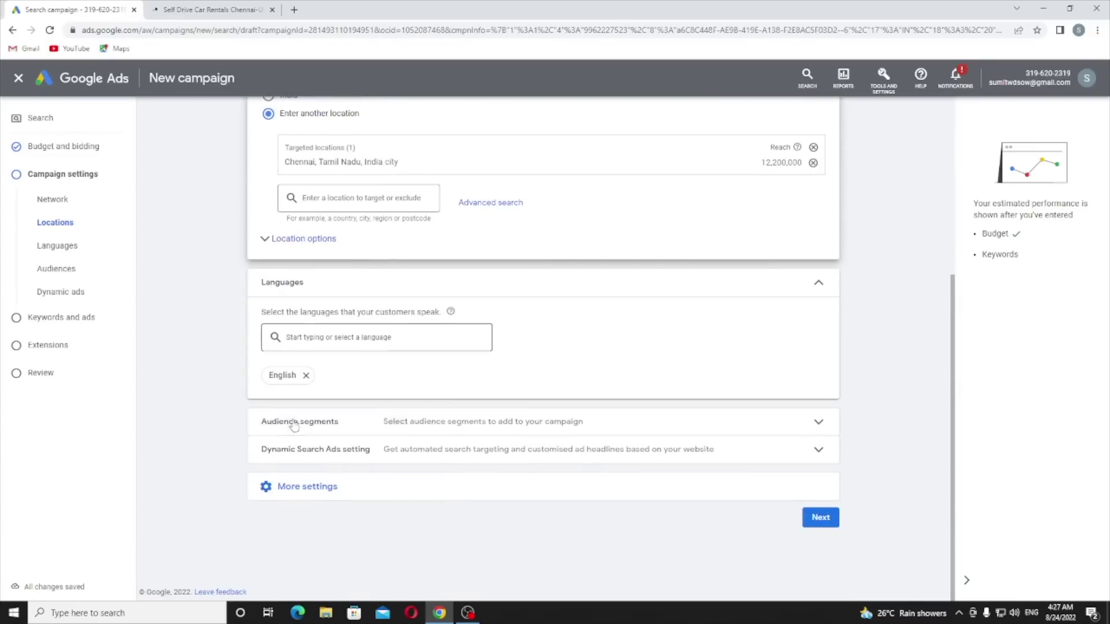
# Step: Add Tamil as a campaign language alongside English and continue
pyautogui.click(324, 336)
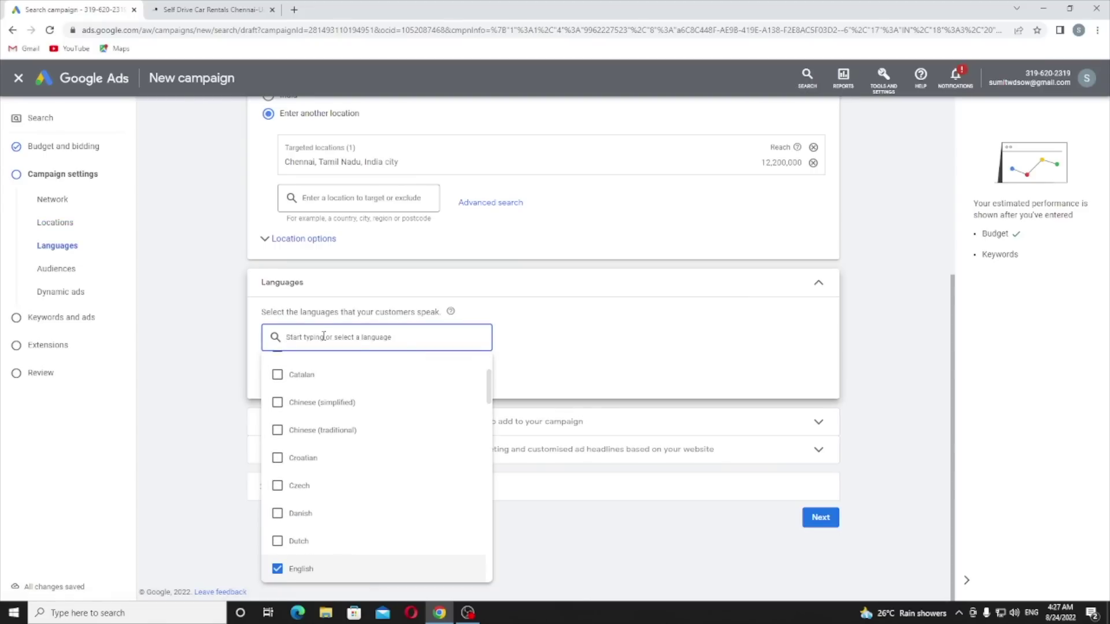
pyautogui.write('tami')
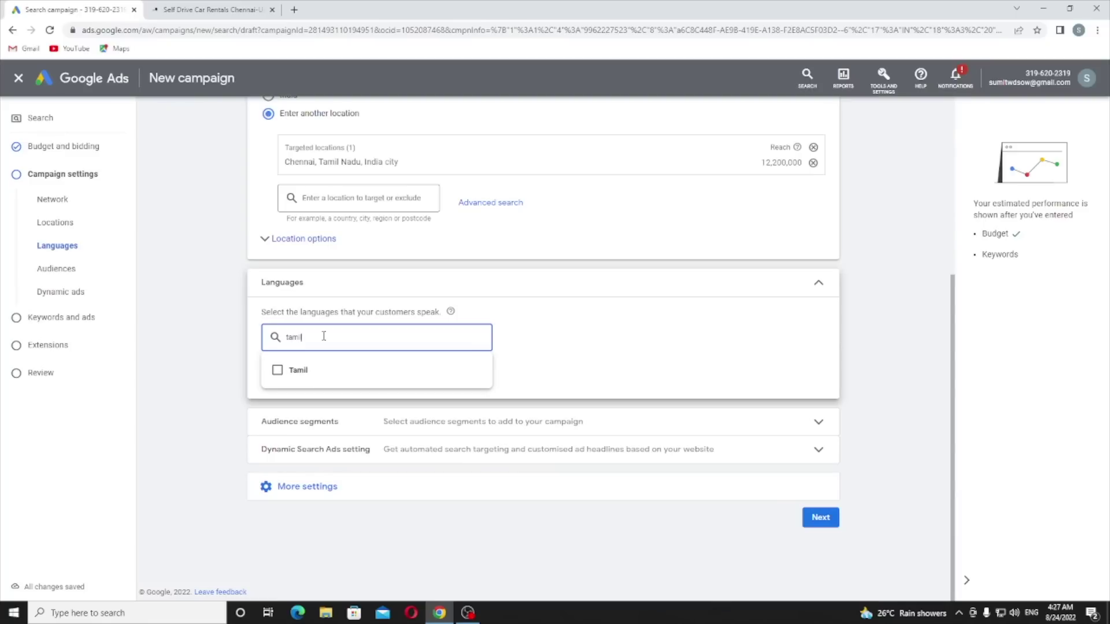
pyautogui.write('l')
pyautogui.click(322, 370)
pyautogui.click(544, 360)
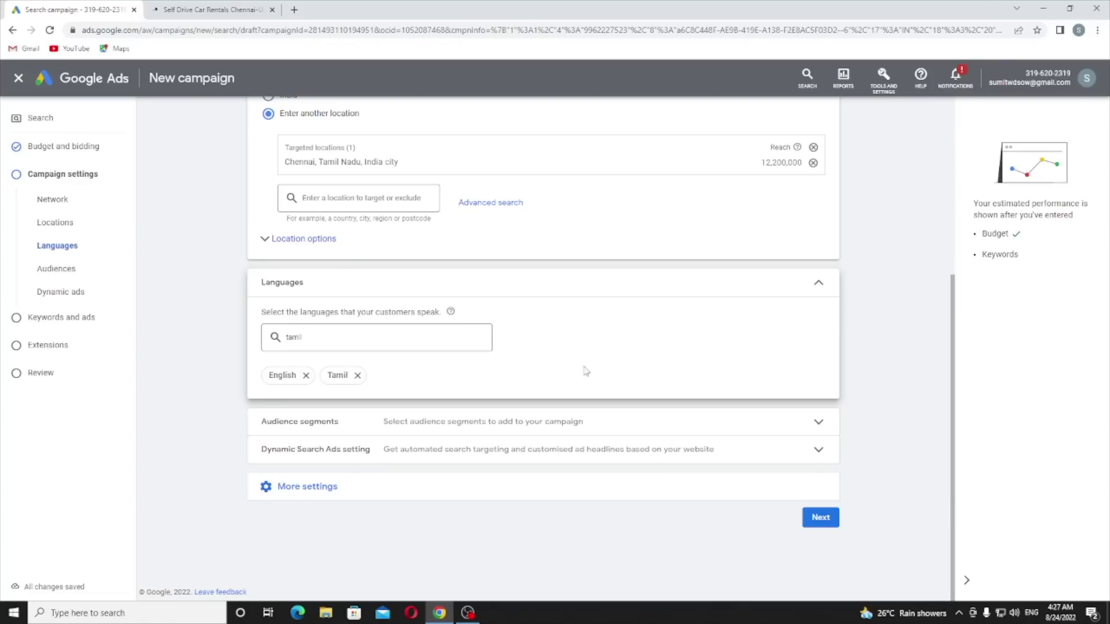
pyautogui.click(820, 517)
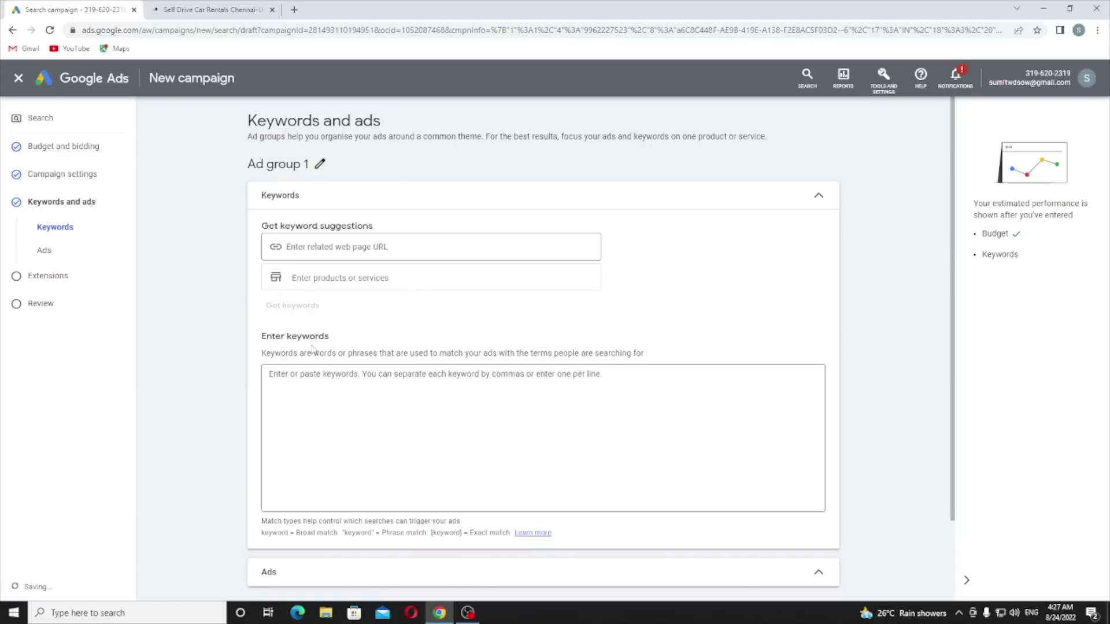
pyautogui.click(339, 250)
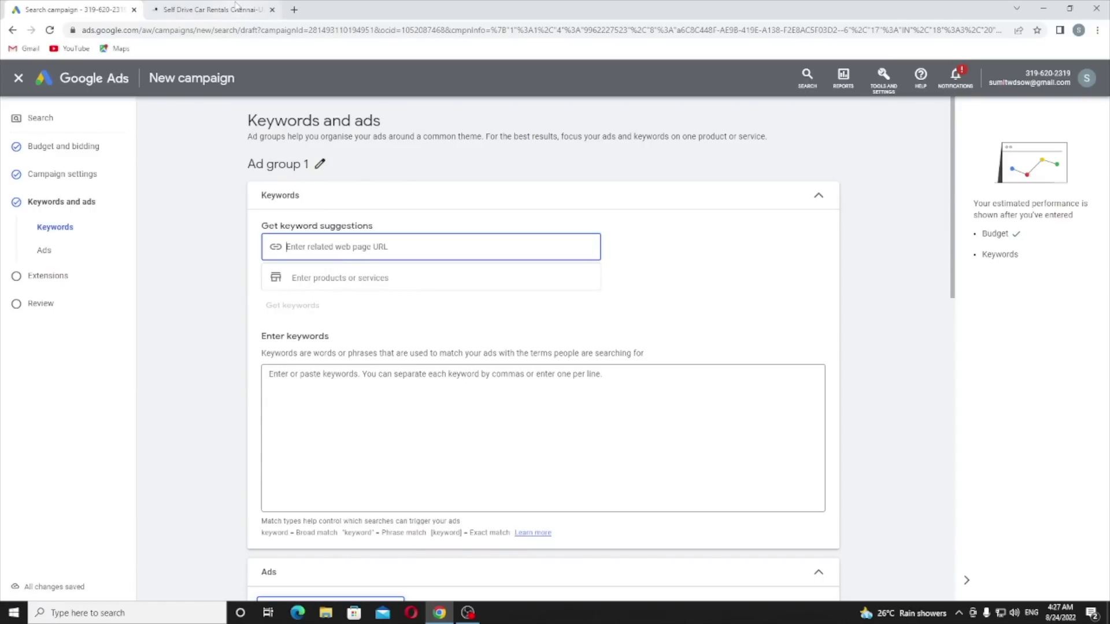
pyautogui.click(236, 9)
pyautogui.click(255, 29)
pyautogui.hotkey('ctrl', 'c')
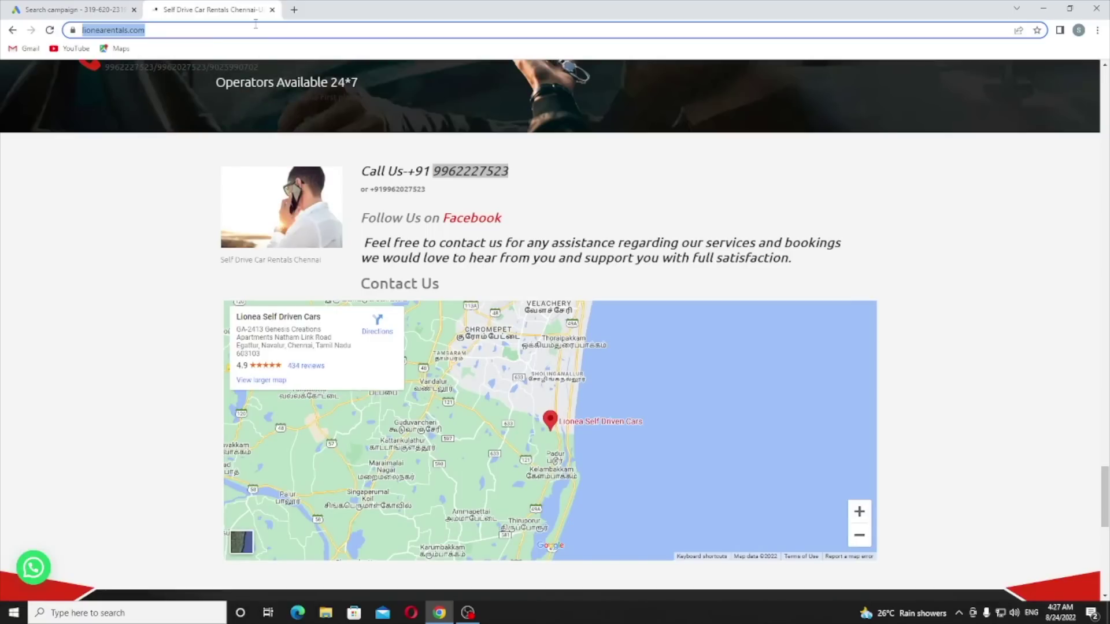
pyautogui.click(64, 10)
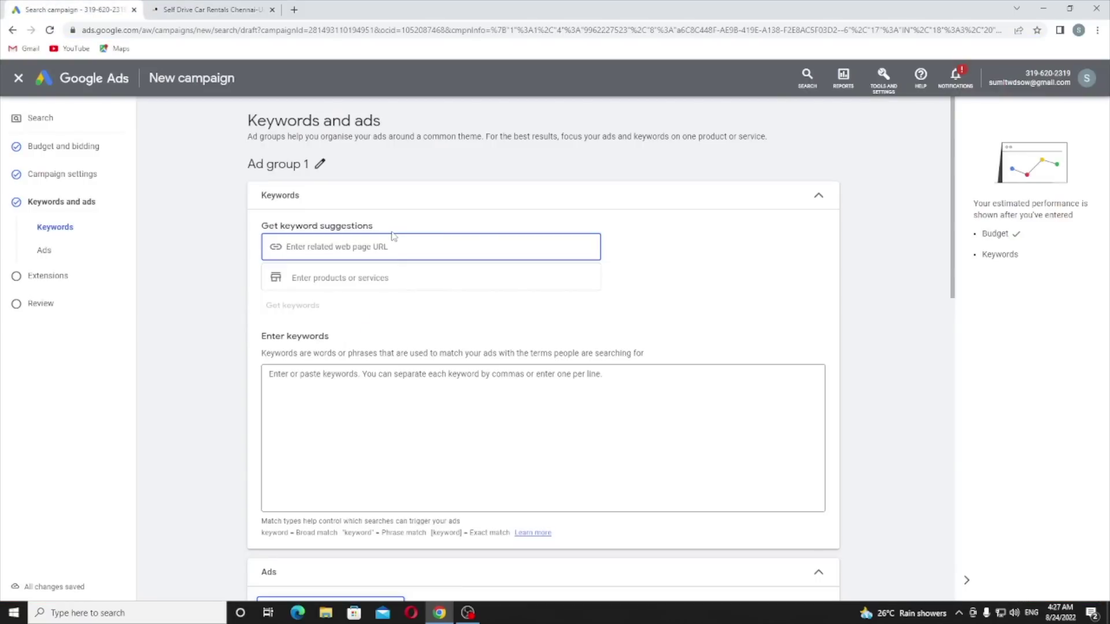
pyautogui.hotkey('ctrl', 'v')
pyautogui.click(296, 304)
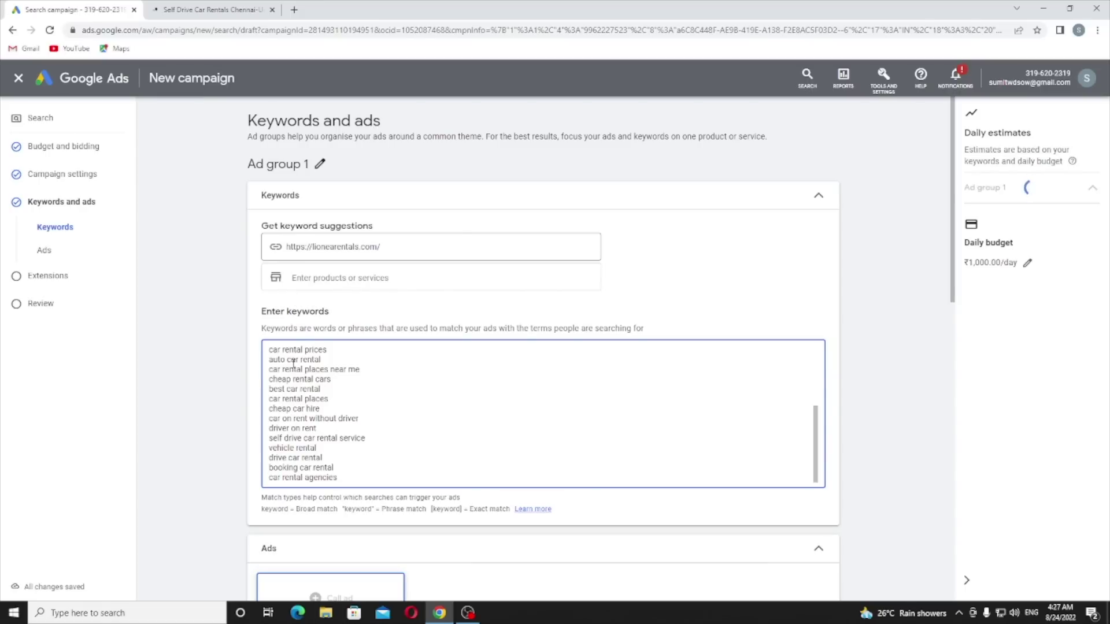
pyautogui.scroll(-1, 293, 376)
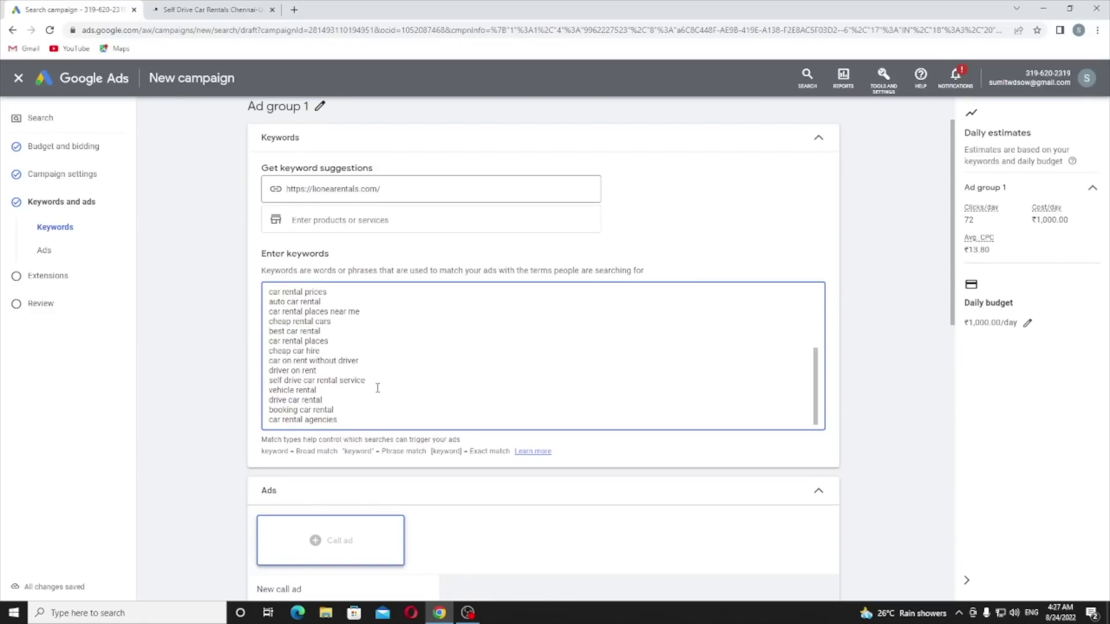
pyautogui.scroll(-6, 377, 388)
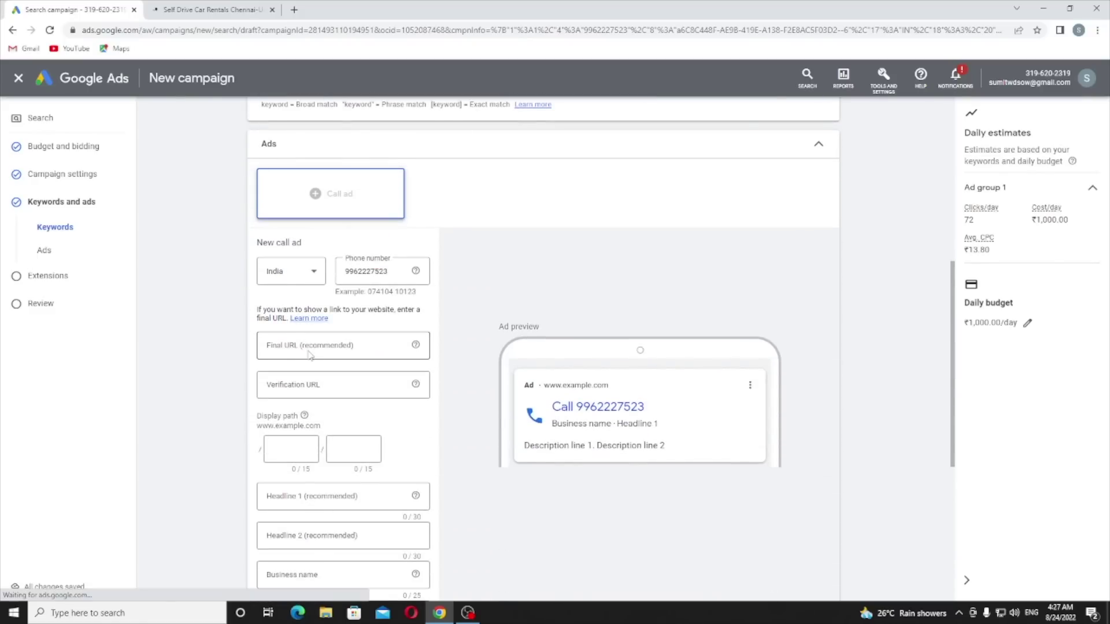
pyautogui.click(310, 354)
pyautogui.click(217, 9)
pyautogui.click(218, 30)
pyautogui.hotkey('ctrl', 'c')
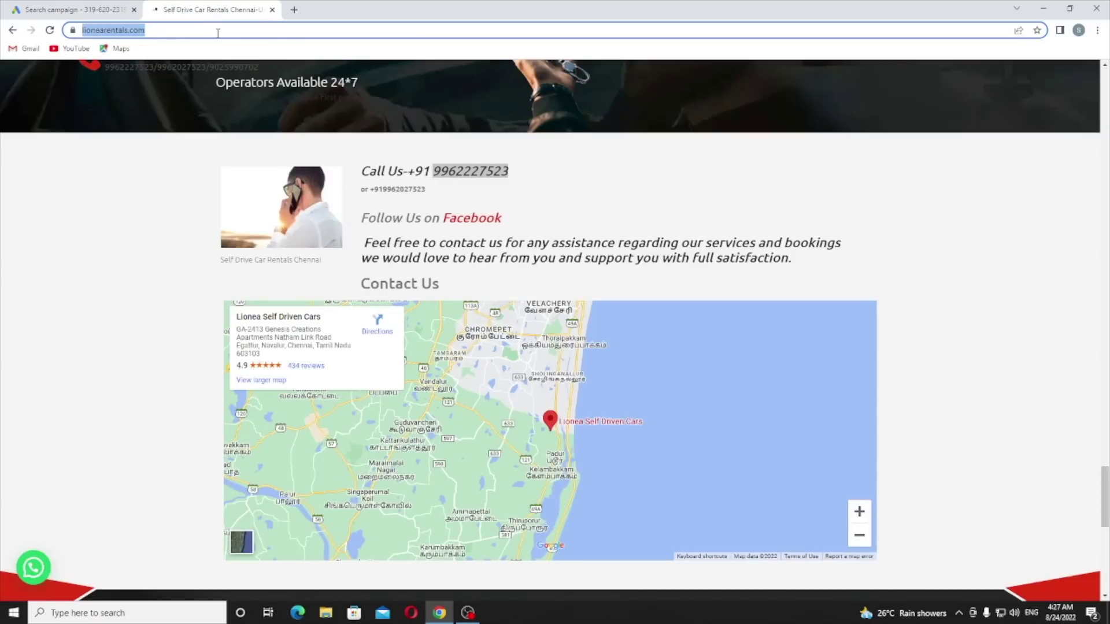
pyautogui.click(63, 8)
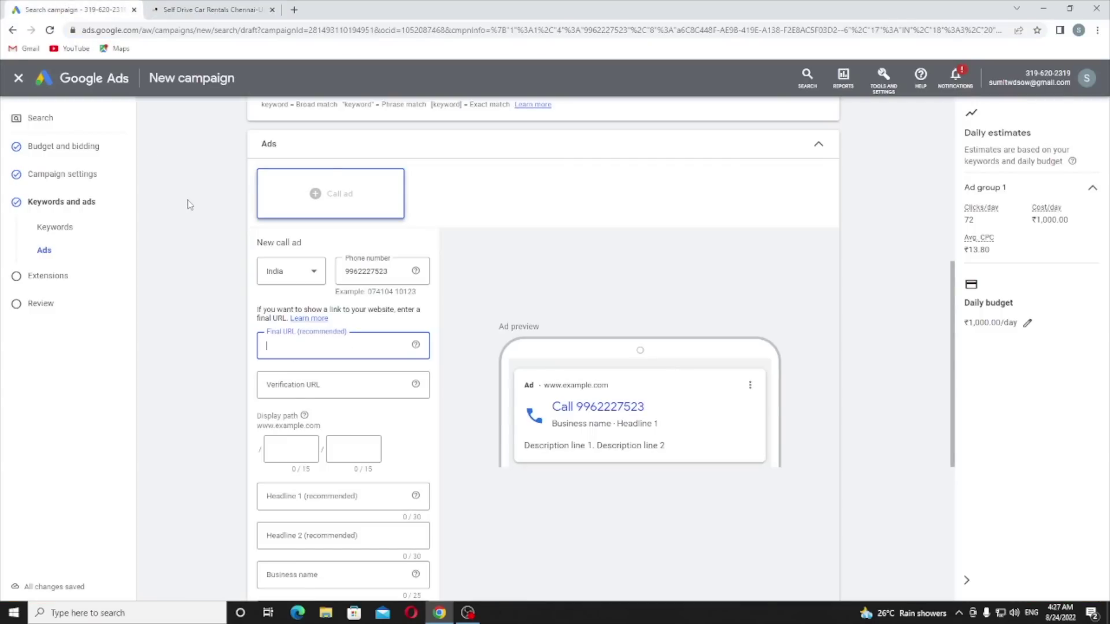
pyautogui.hotkey('ctrl', 'v')
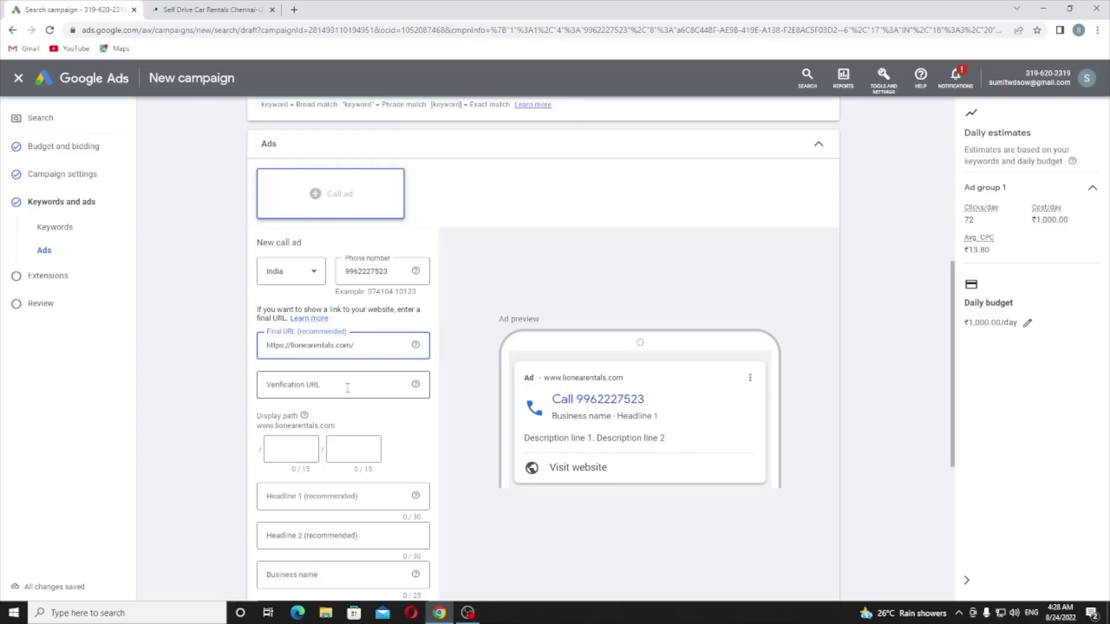
pyautogui.click(348, 386)
pyautogui.hotkey('ctrl', 'v')
# Step: Enter the display path 'selfdrive' / 'car rental'
pyautogui.click(287, 457)
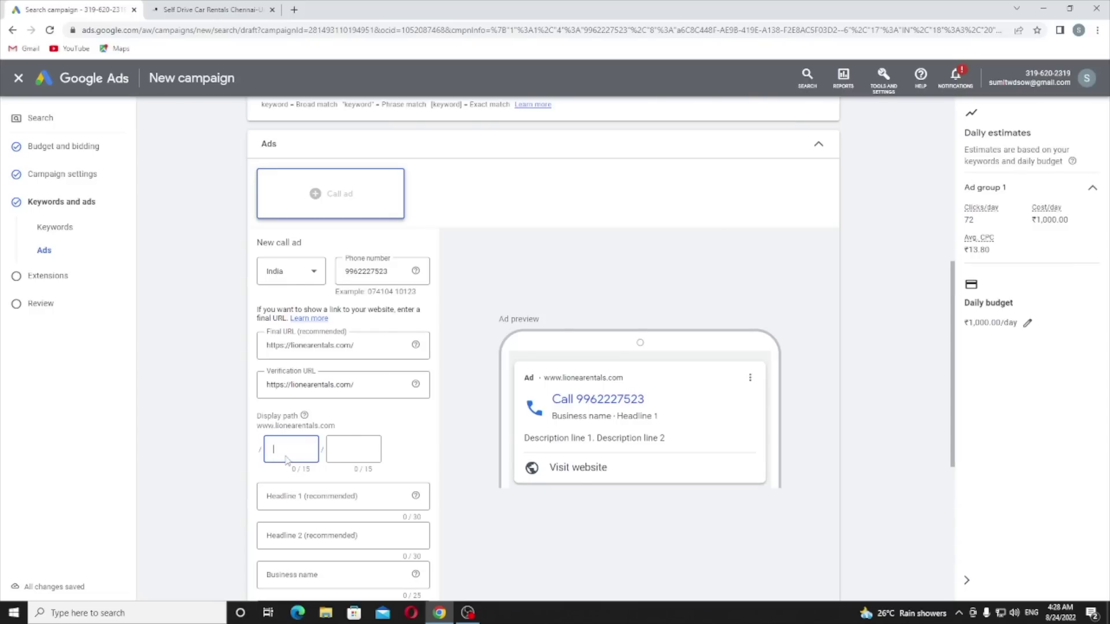
pyautogui.write('selfdrive')
pyautogui.press('Tab')
pyautogui.write('car rental')
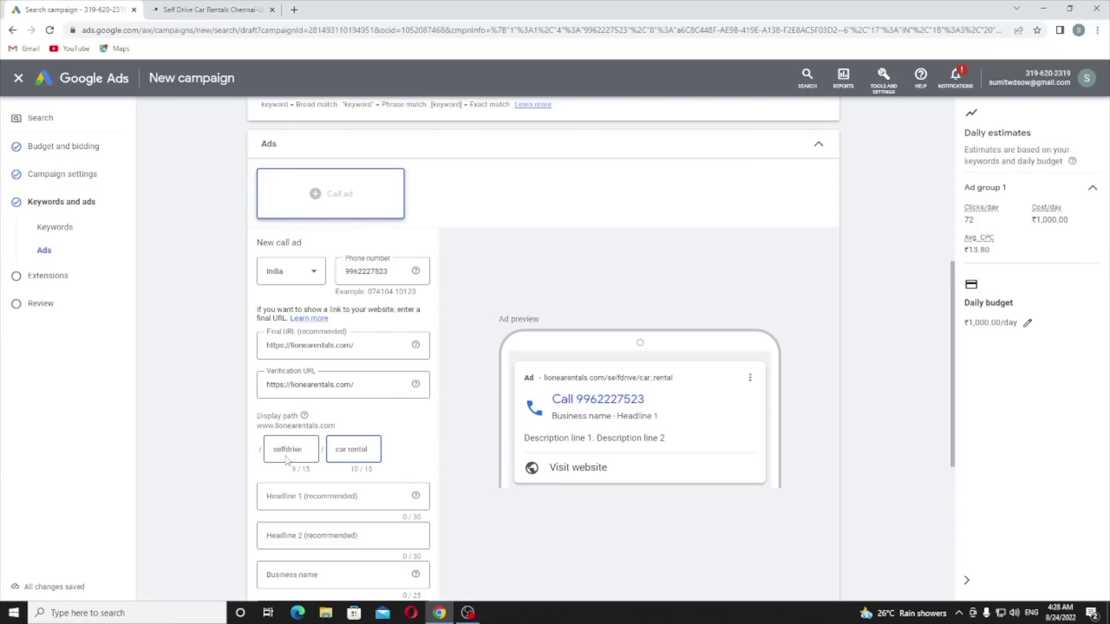
pyautogui.click(289, 496)
pyautogui.moveTo(676, 379); pyautogui.dragTo(539, 382)
pyautogui.click(308, 495)
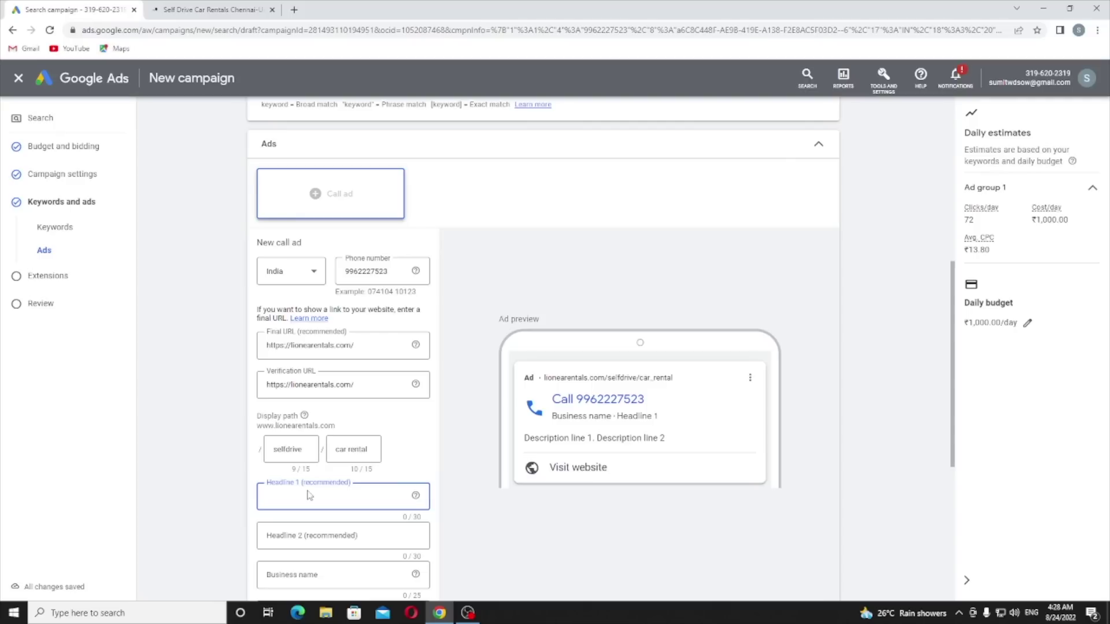
# Step: Enter Headline 1 as 'Self-drive Car Rentals Chennai', correcting 'Rentls' and 'Selfdrive' via spell-check
pyautogui.write('Selfdrive Car Rentls')
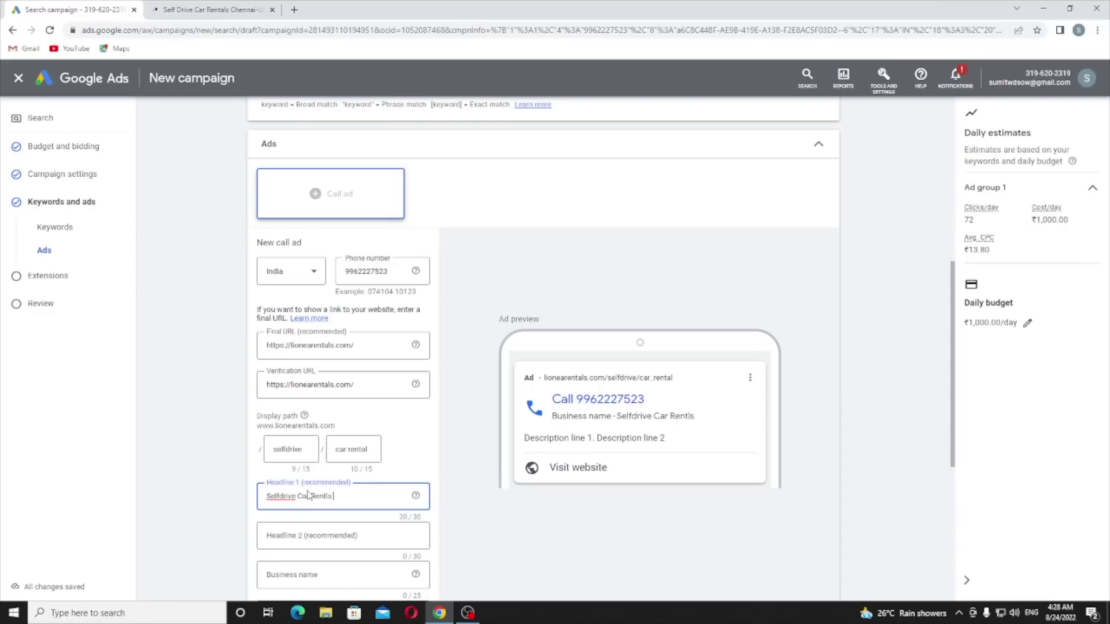
pyautogui.write(' Chennai')
pyautogui.rightClick(320, 496)
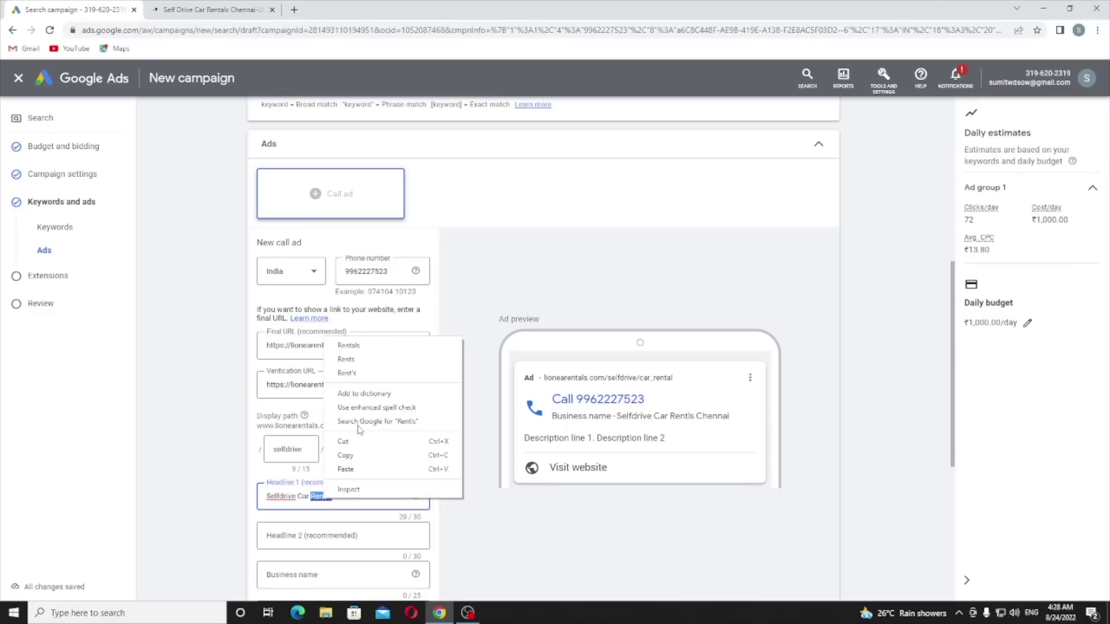
pyautogui.click(372, 344)
pyautogui.rightClick(281, 496)
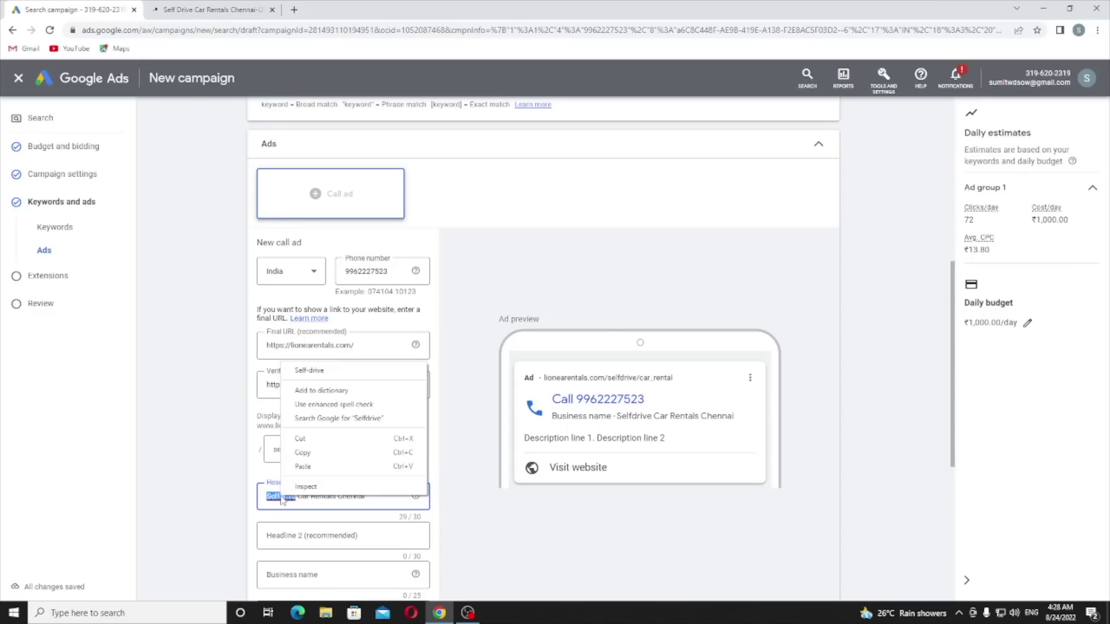
pyautogui.click(327, 369)
# Step: Enter Headline 2 as 'Affordable Car Rental Service'
pyautogui.click(343, 531)
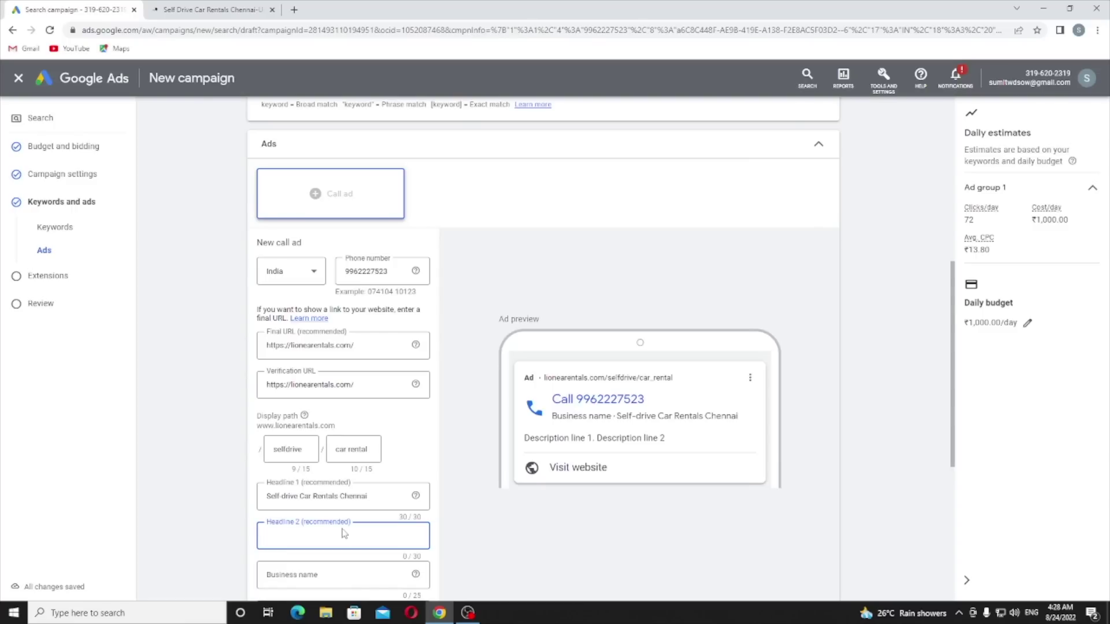
pyautogui.write('Affordable Car Rental Service')
pyautogui.scroll(-3, 341, 521)
# Step: Enter business name 'Lionea Rentals' and draft Description 1 'We Provide Best And Affordable Car Rental services'
pyautogui.click(337, 458)
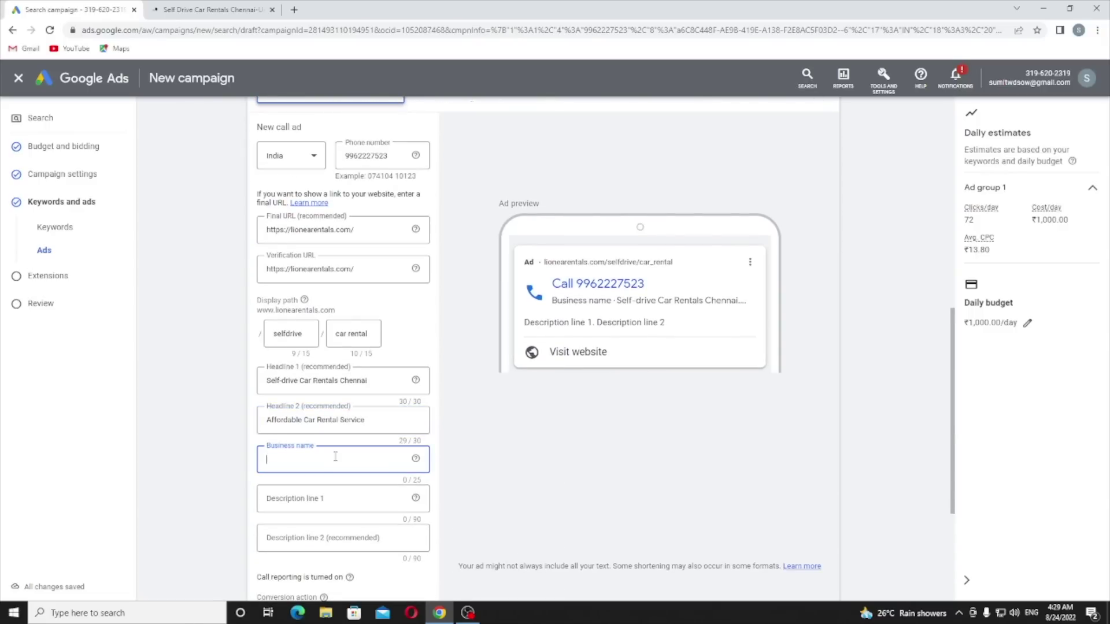
pyautogui.click(242, 5)
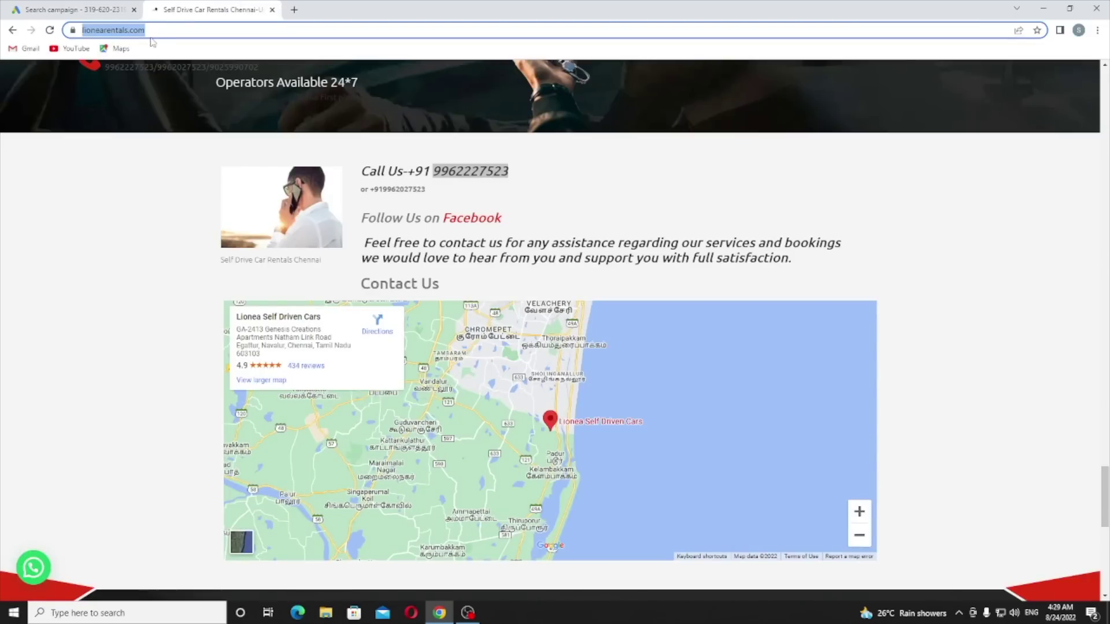
pyautogui.click(83, 8)
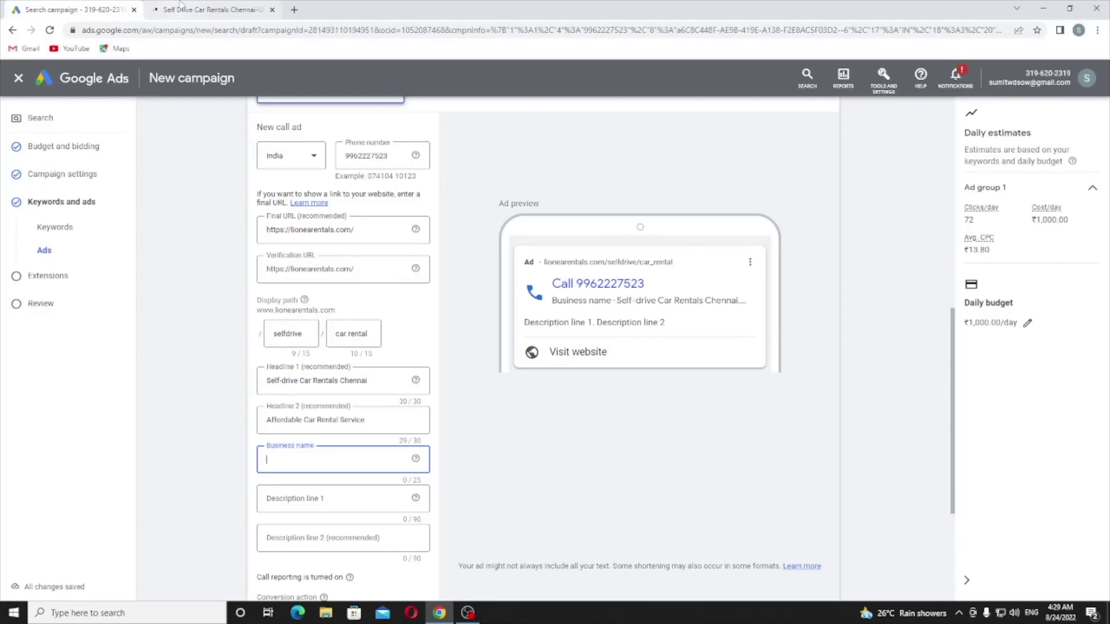
pyautogui.write('Lionea')
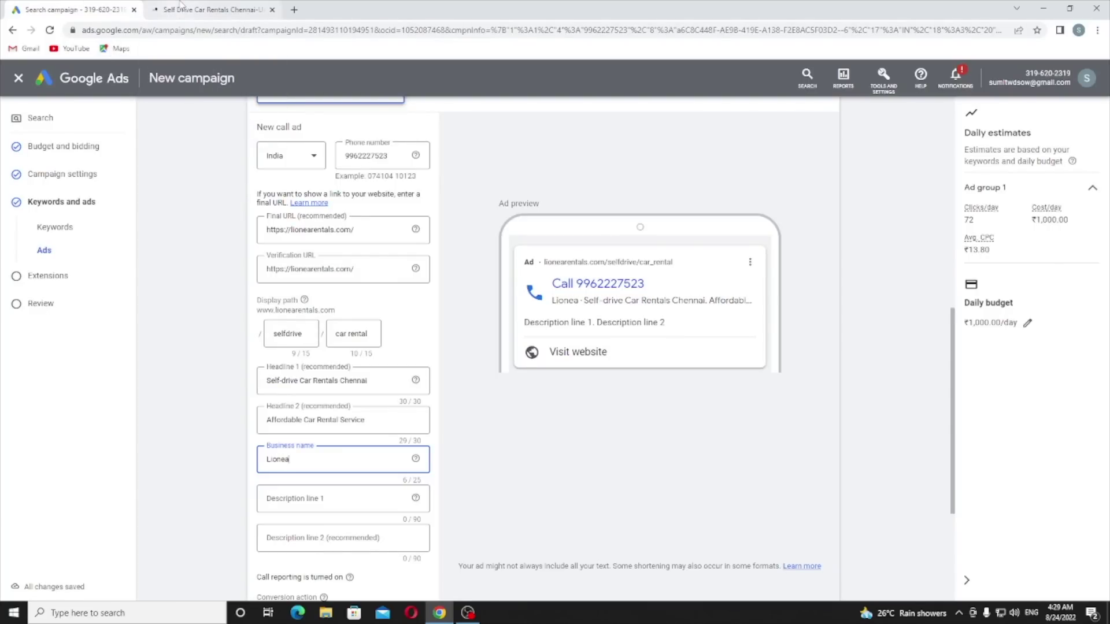
pyautogui.write(' Rentals')
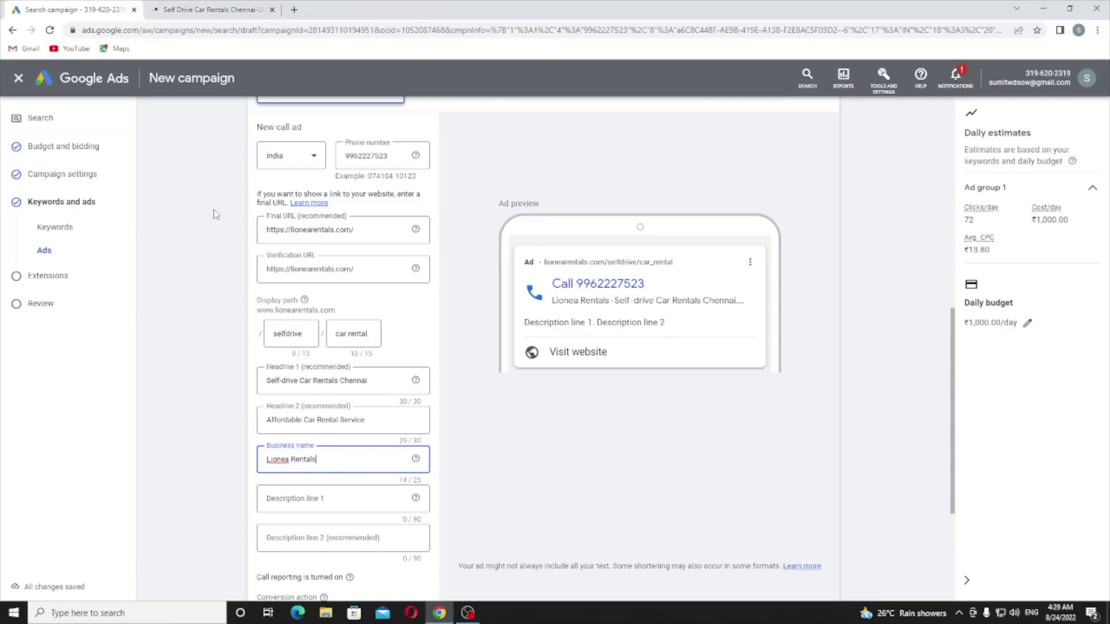
pyautogui.click(339, 493)
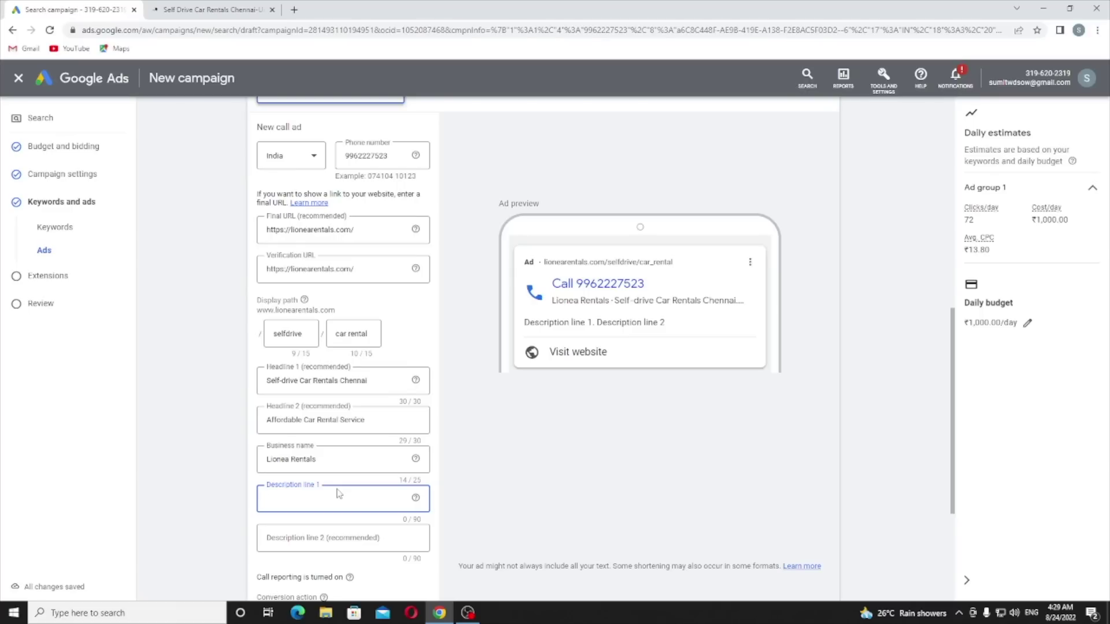
pyautogui.write('We')
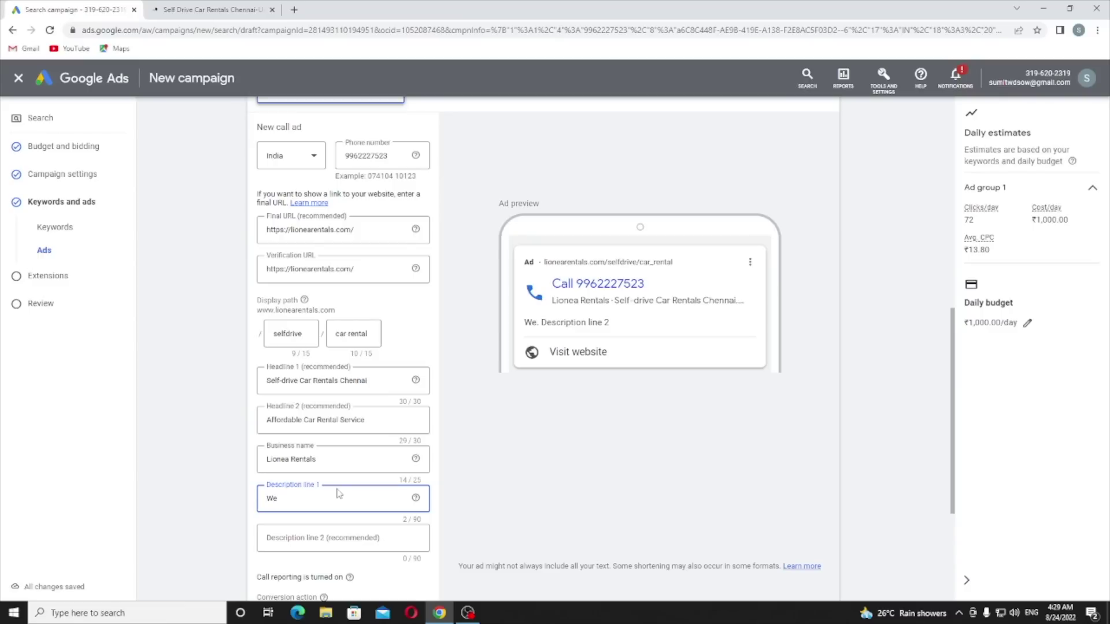
pyautogui.write(' Provide Best')
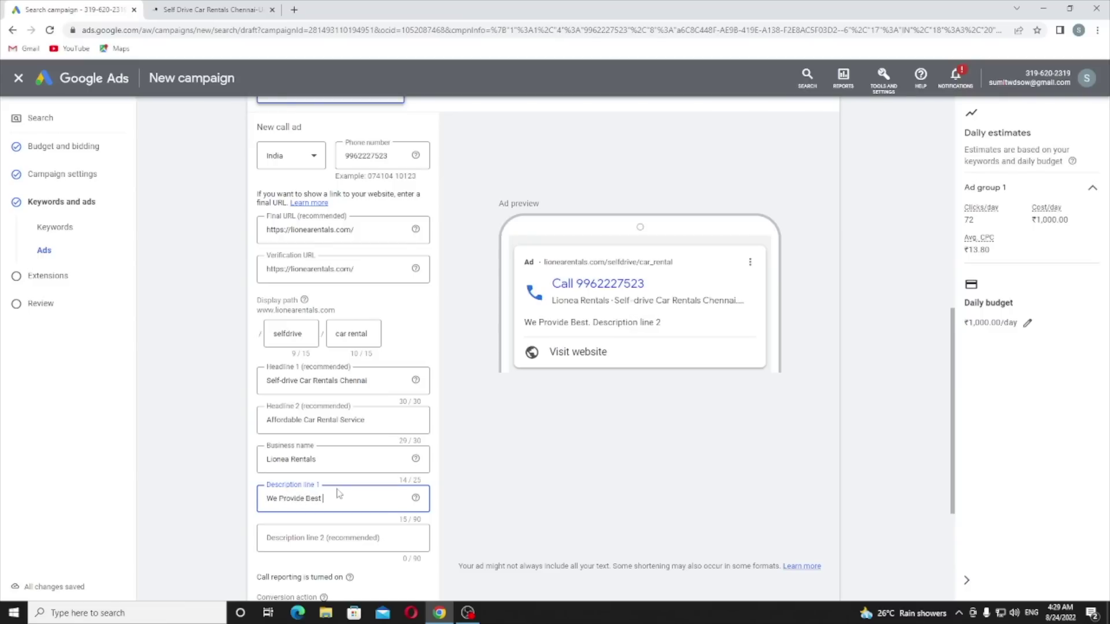
pyautogui.write(' And Affordable')
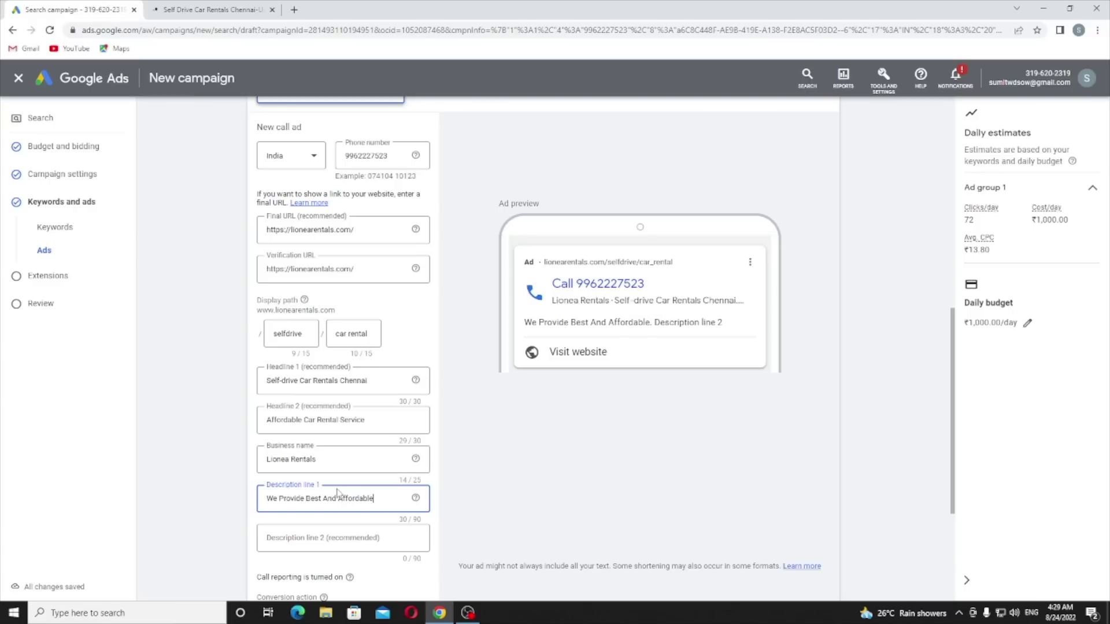
pyautogui.write(' Car Rental s')
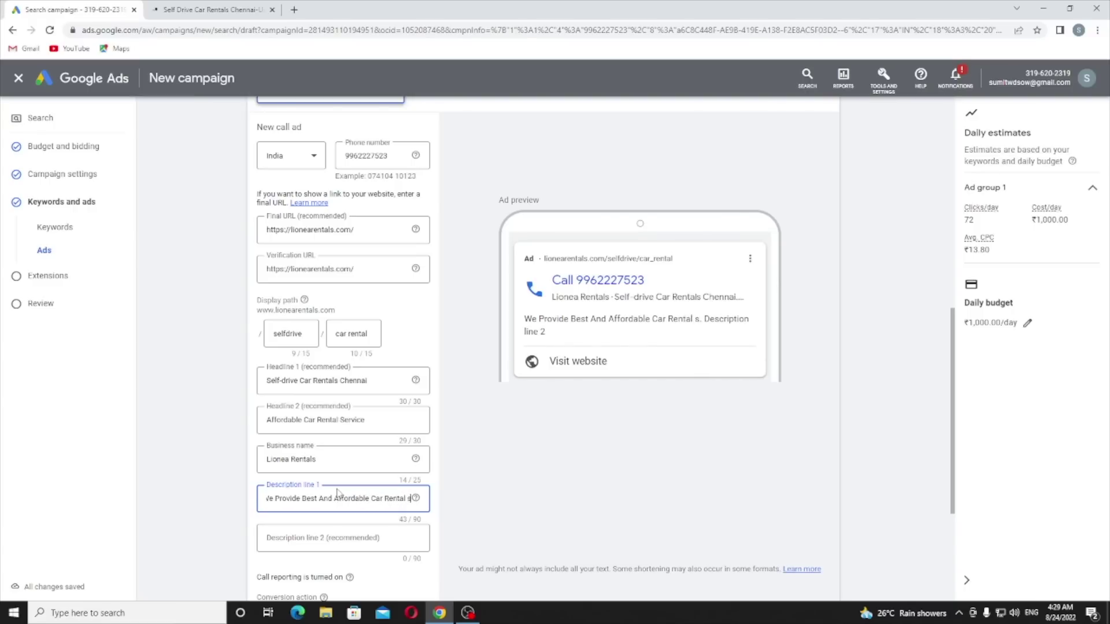
pyautogui.write('ervices')
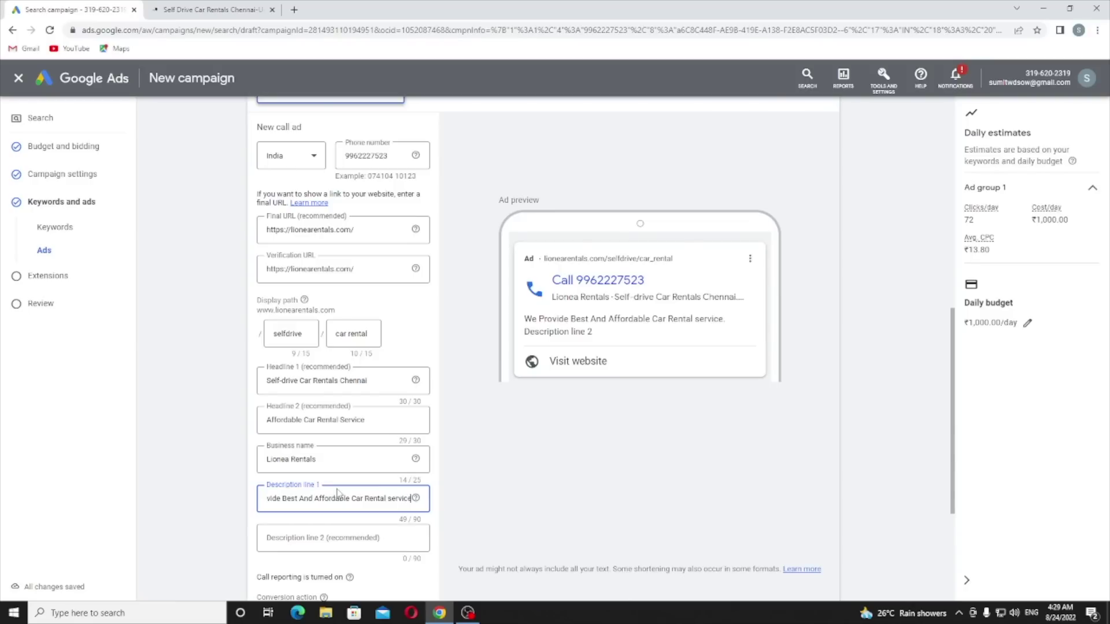
# Step: Insert 'Self Drive' before 'Car' in Description 1, then enter Description 2 'Get Self Drive At Best Service…'
pyautogui.click(347, 498)
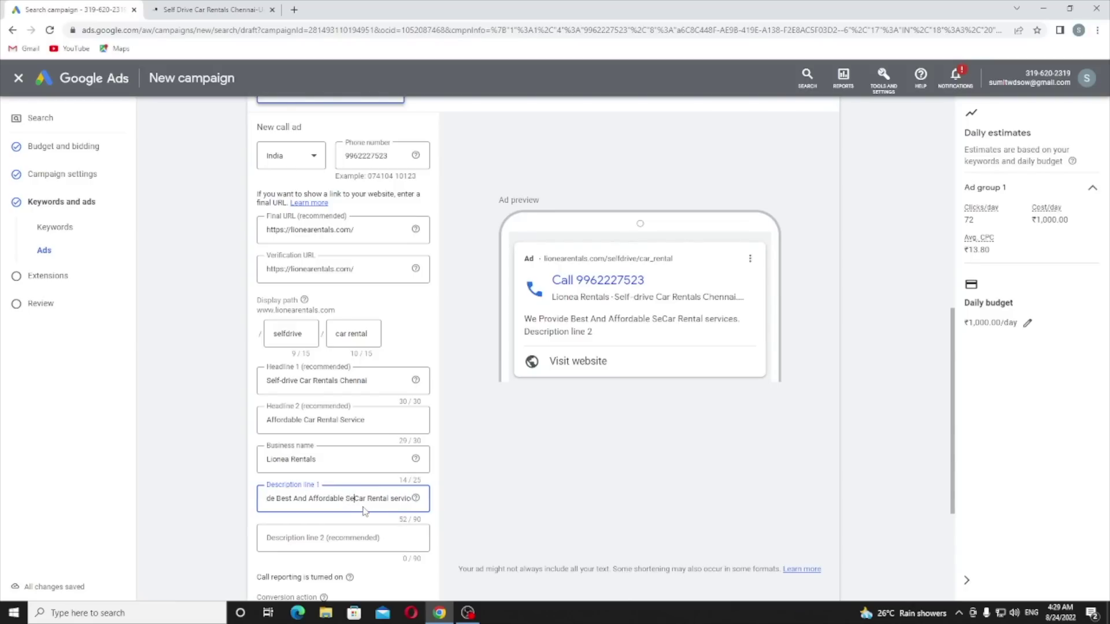
pyautogui.write('lf Dr')
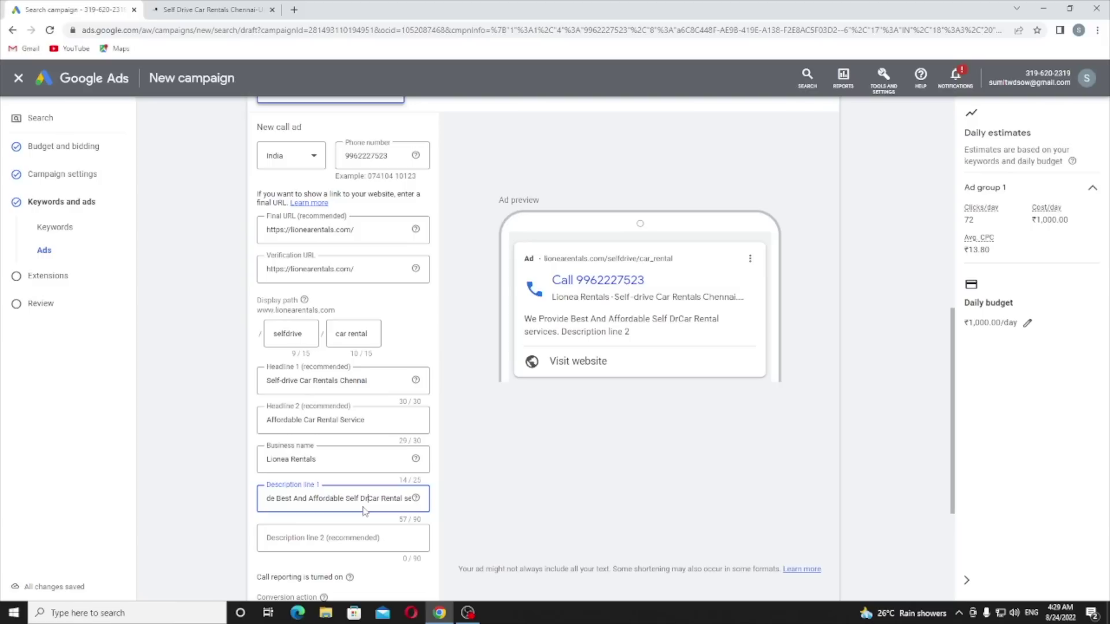
pyautogui.write('ive')
pyautogui.click(367, 538)
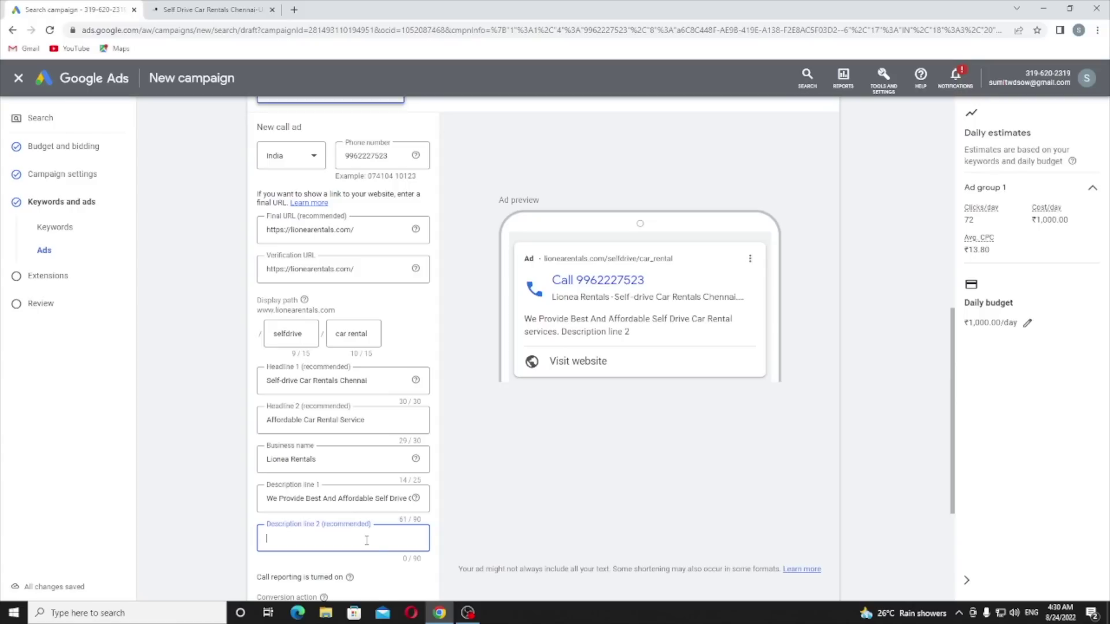
pyautogui.write('Get Self Drive At Bes')
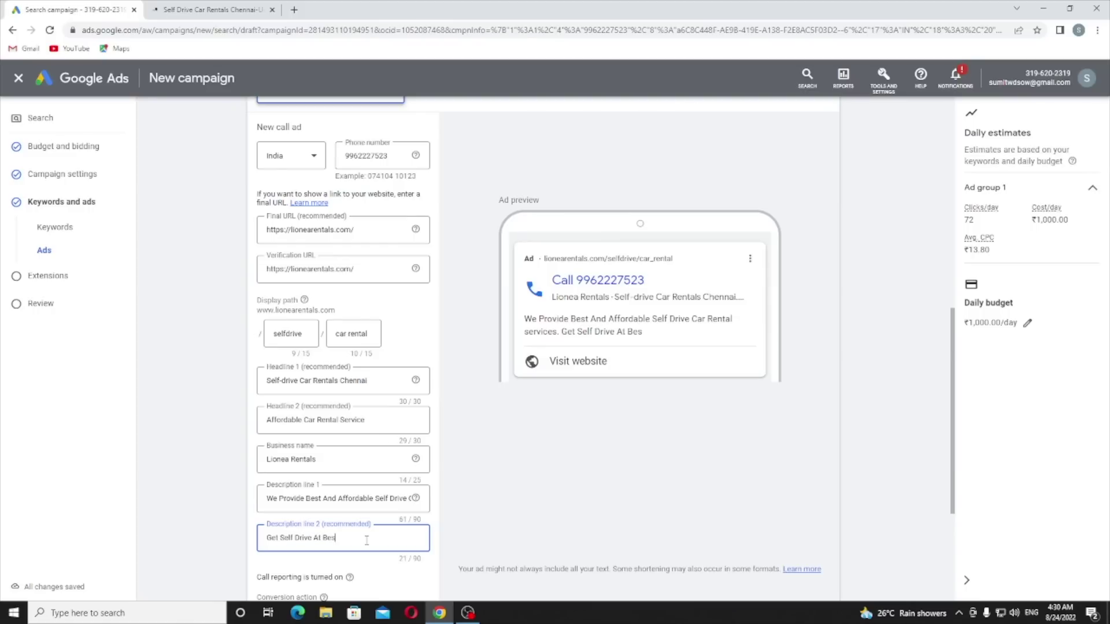
pyautogui.write('t Service And AFfordable')
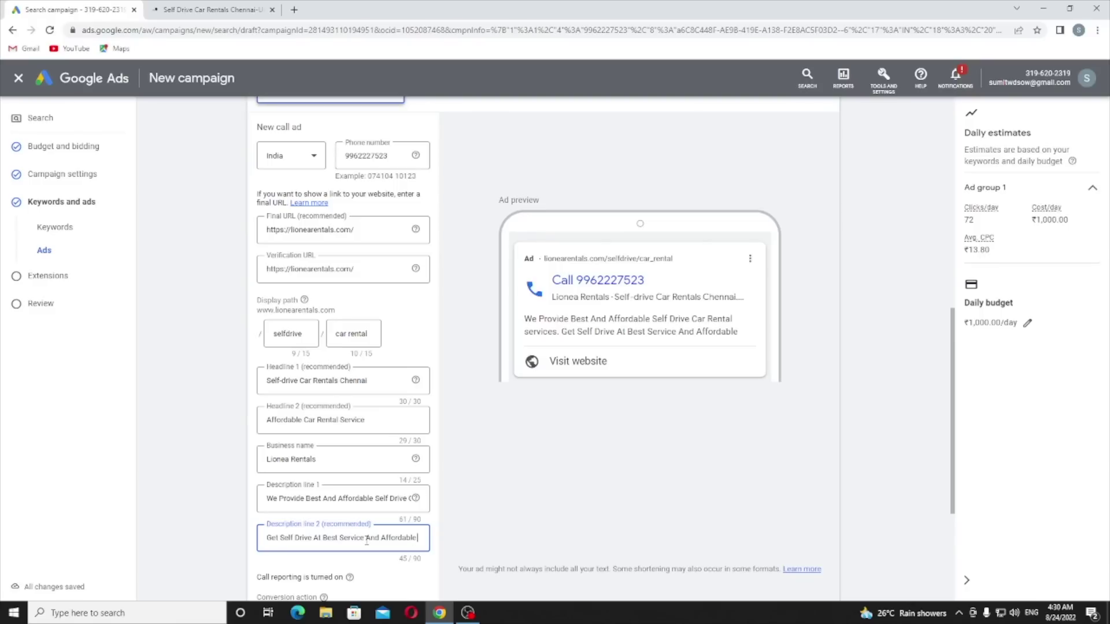
pyautogui.write(' Car')
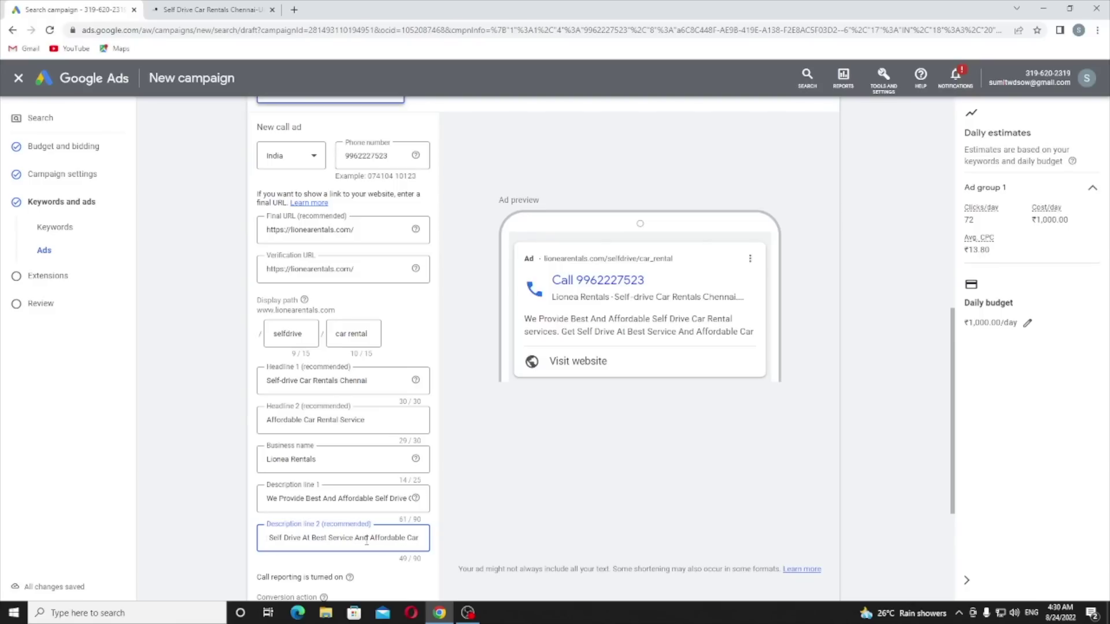
pyautogui.write(' Renta')
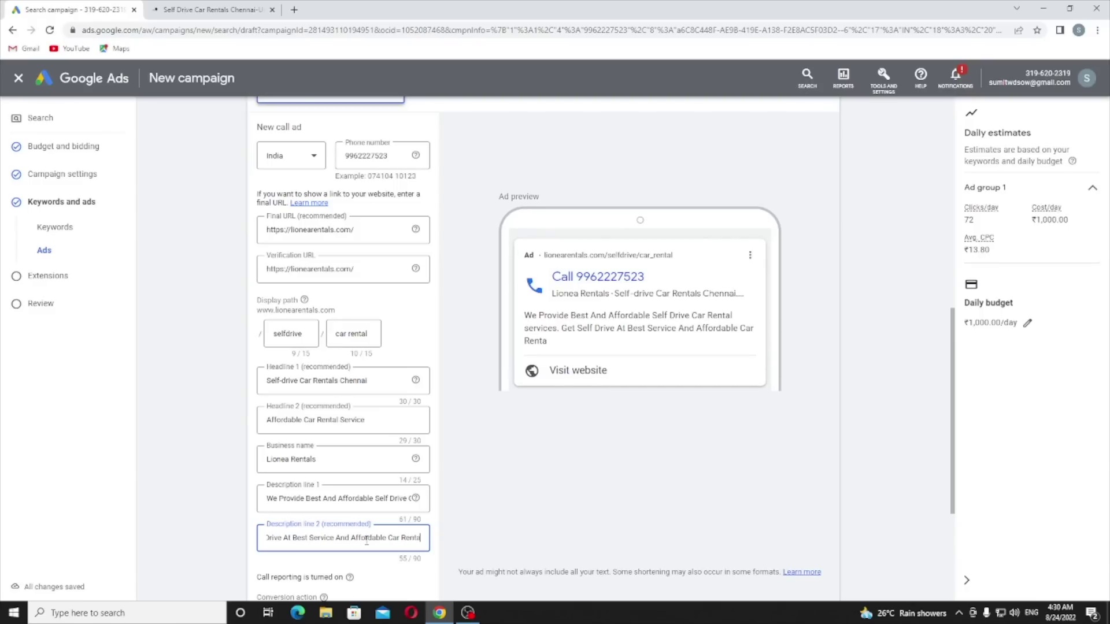
pyautogui.write('l Service')
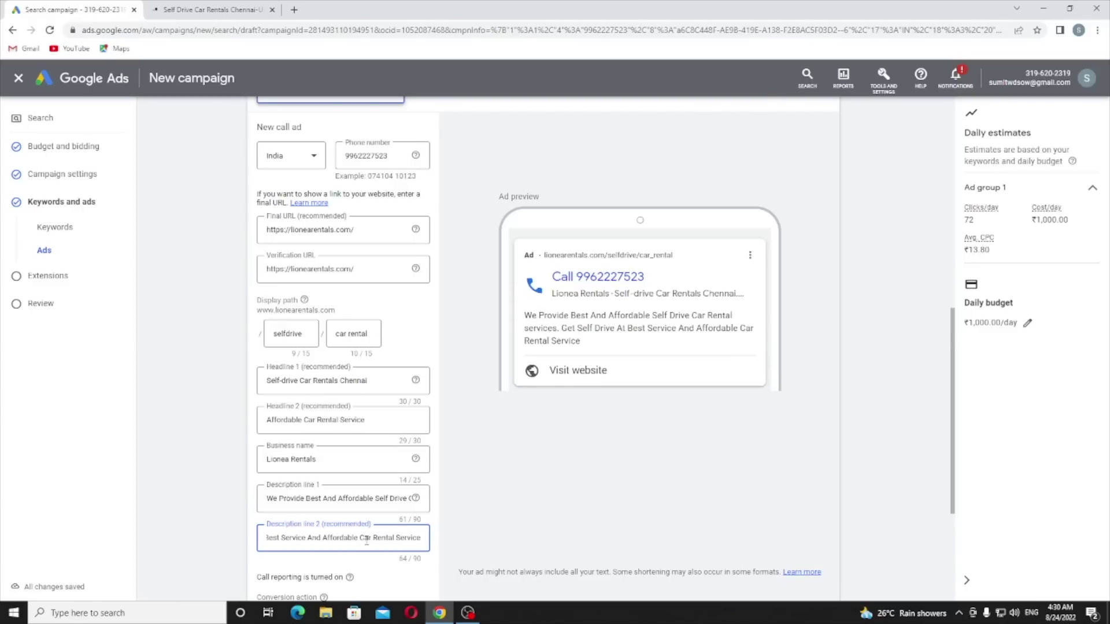
# Step: Save the completed call ad with Done
pyautogui.scroll(-2, 366, 540)
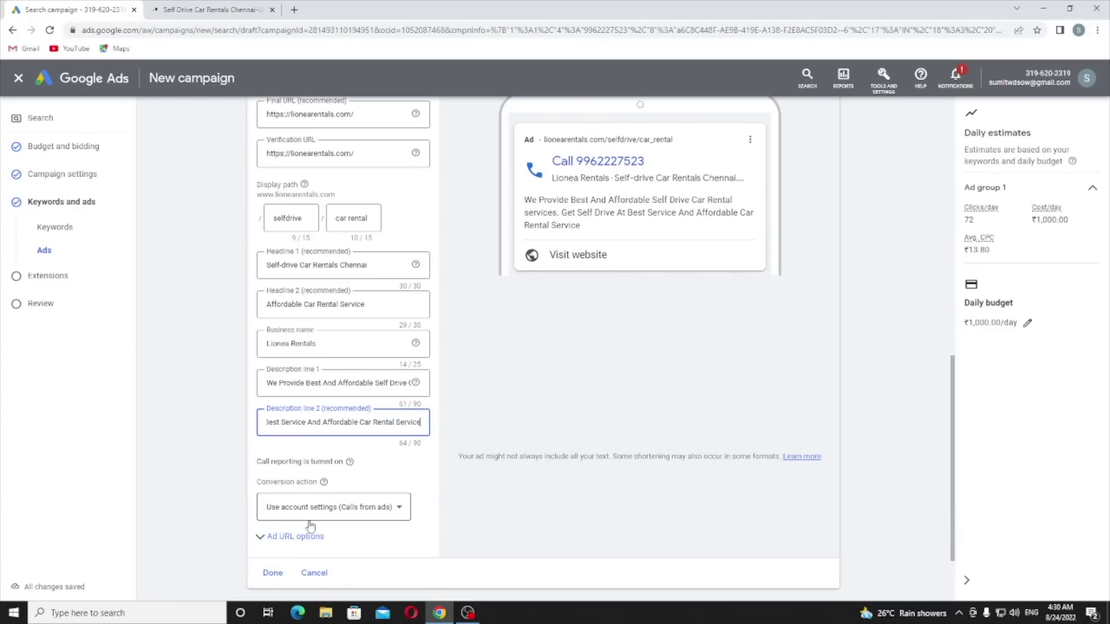
pyautogui.click(291, 579)
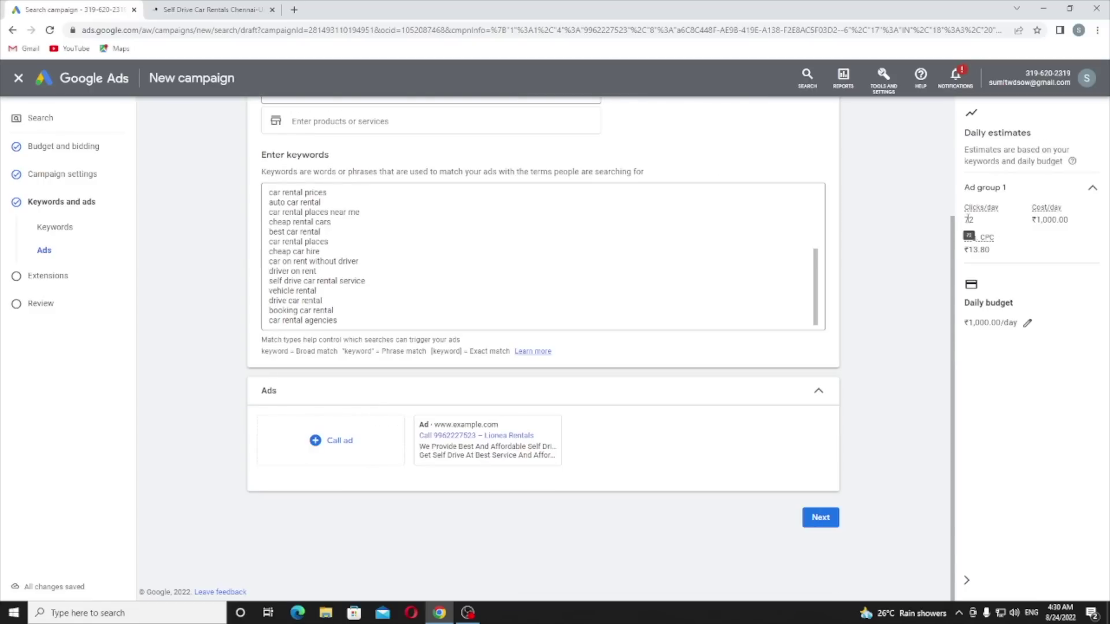
# Step: Review the 72 clicks/day and ₹13.80 average CPC estimates, then proceed to Extensions
pyautogui.tripleClick(1033, 225)
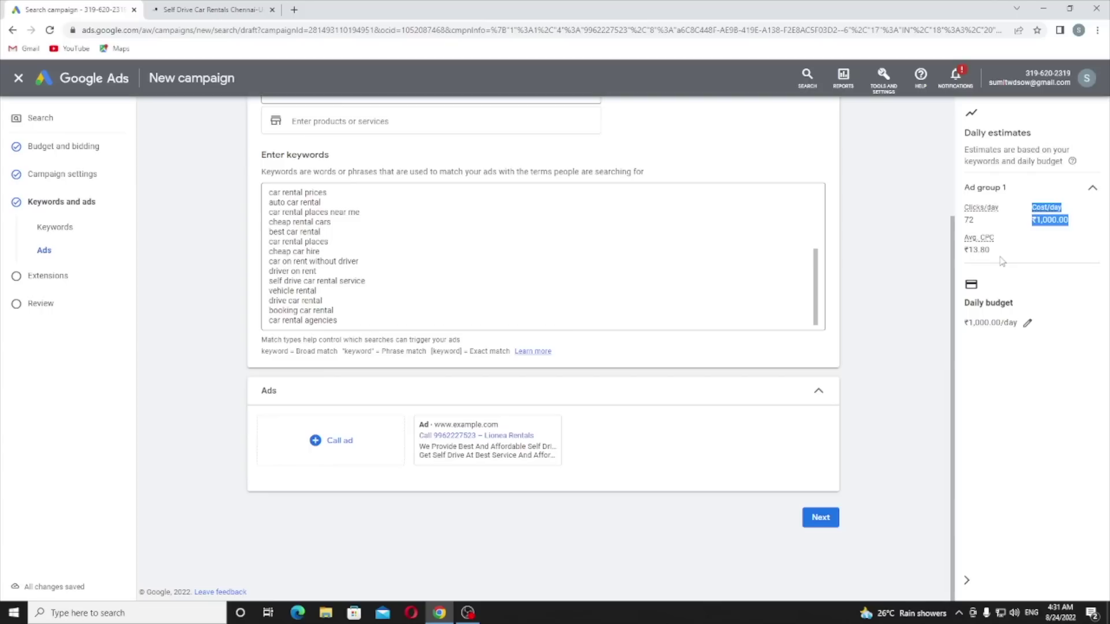
pyautogui.moveTo(990, 254); pyautogui.dragTo(966, 259)
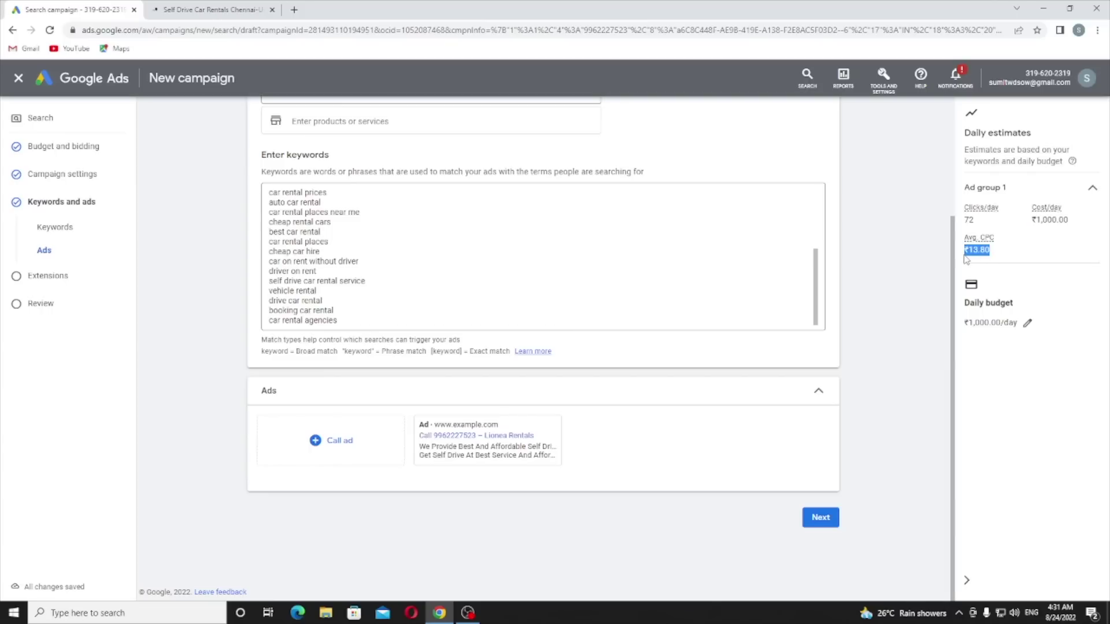
pyautogui.click(824, 520)
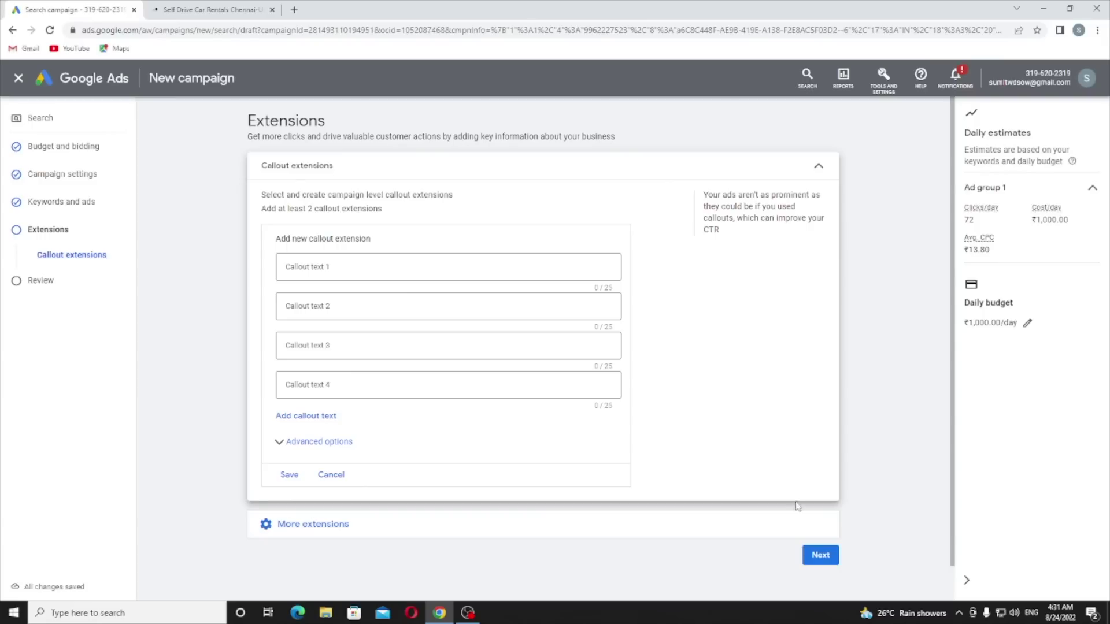
# Step: Skip extensions, look over the campaign review, and publish self_drive_carrentals
pyautogui.click(820, 555)
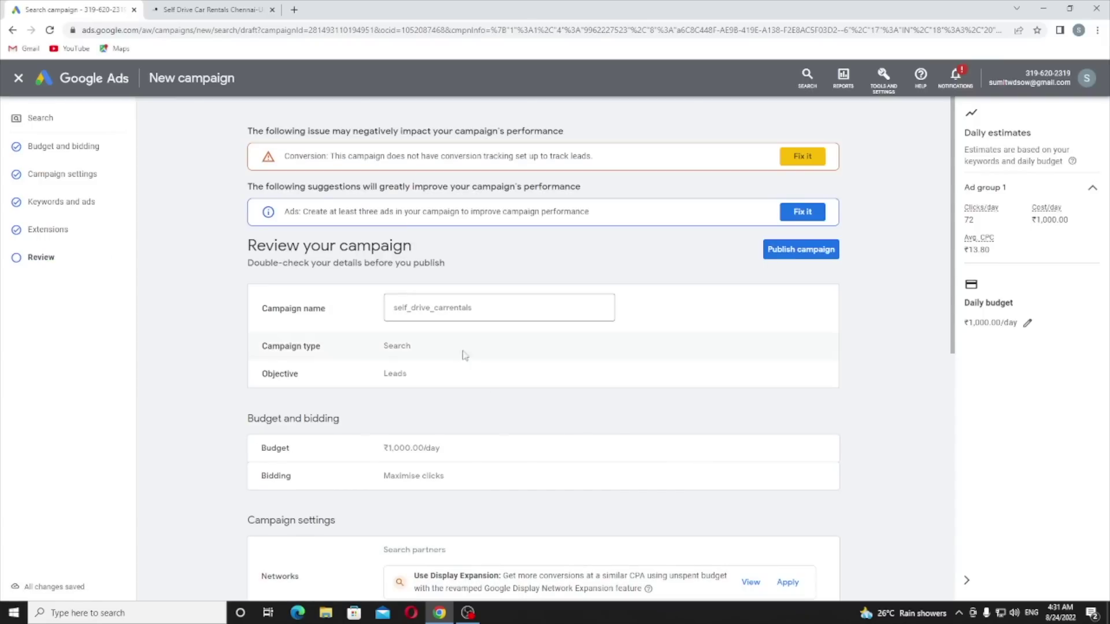
pyautogui.scroll(-5, 338, 321)
pyautogui.scroll(1, 338, 322)
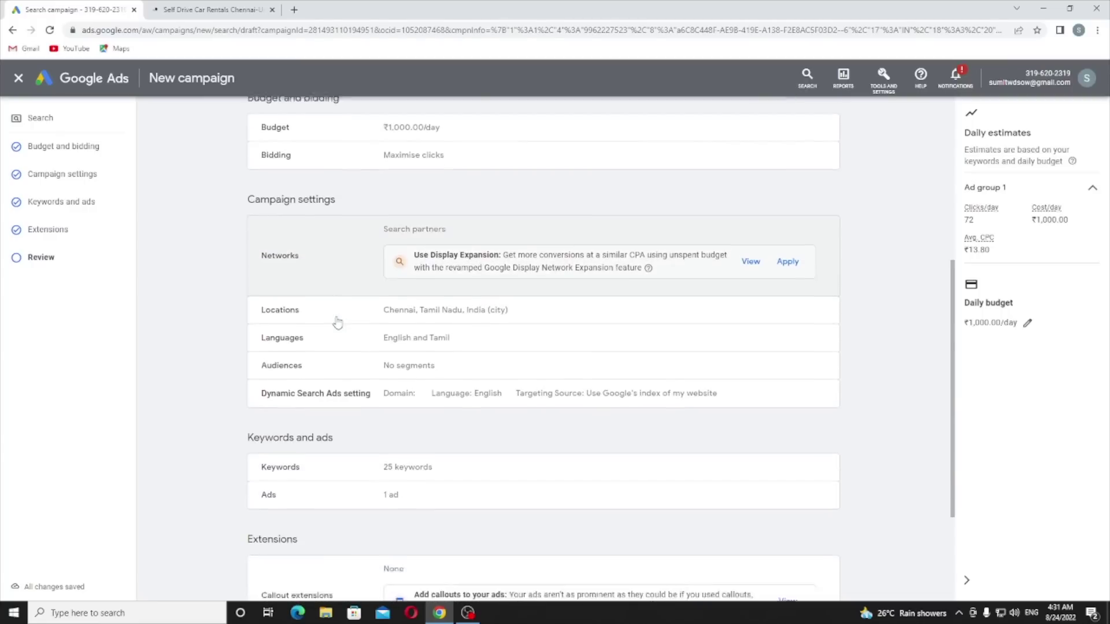
pyautogui.scroll(-4, 338, 321)
pyautogui.scroll(5, 336, 321)
pyautogui.scroll(4, 336, 321)
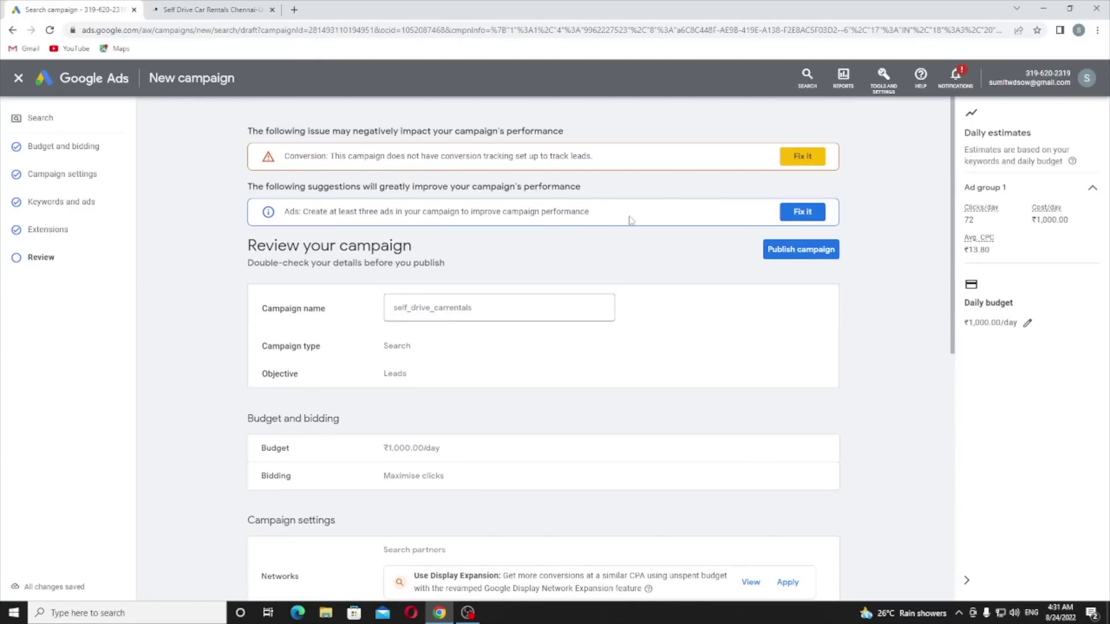
pyautogui.click(836, 249)
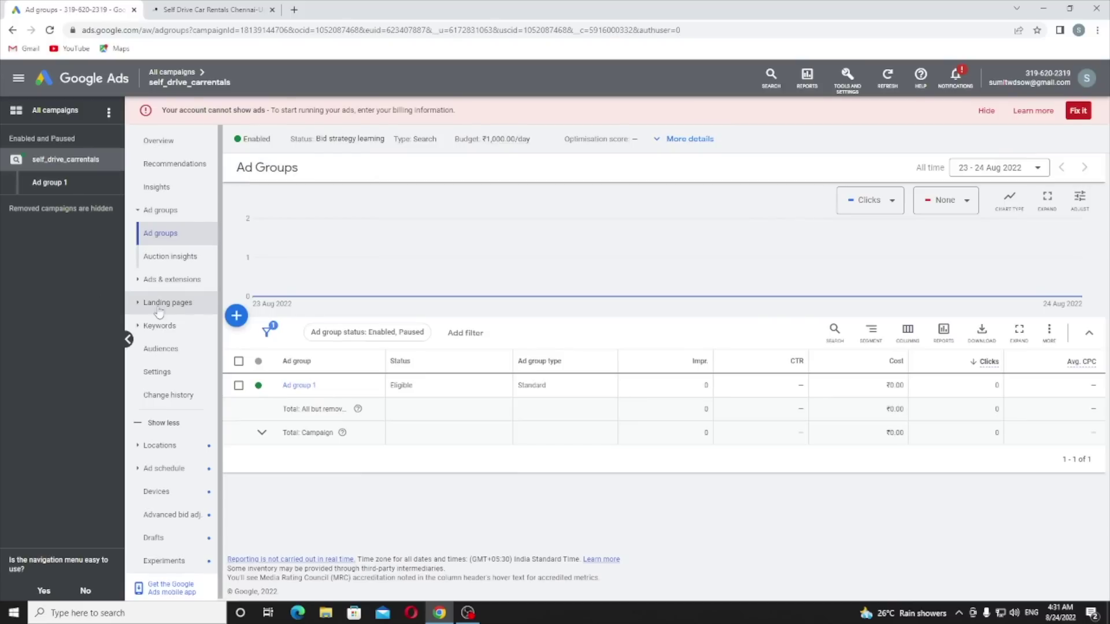
# Step: Open the campaign's Ads list showing the pending call ad and hide the billing banner
pyautogui.click(167, 283)
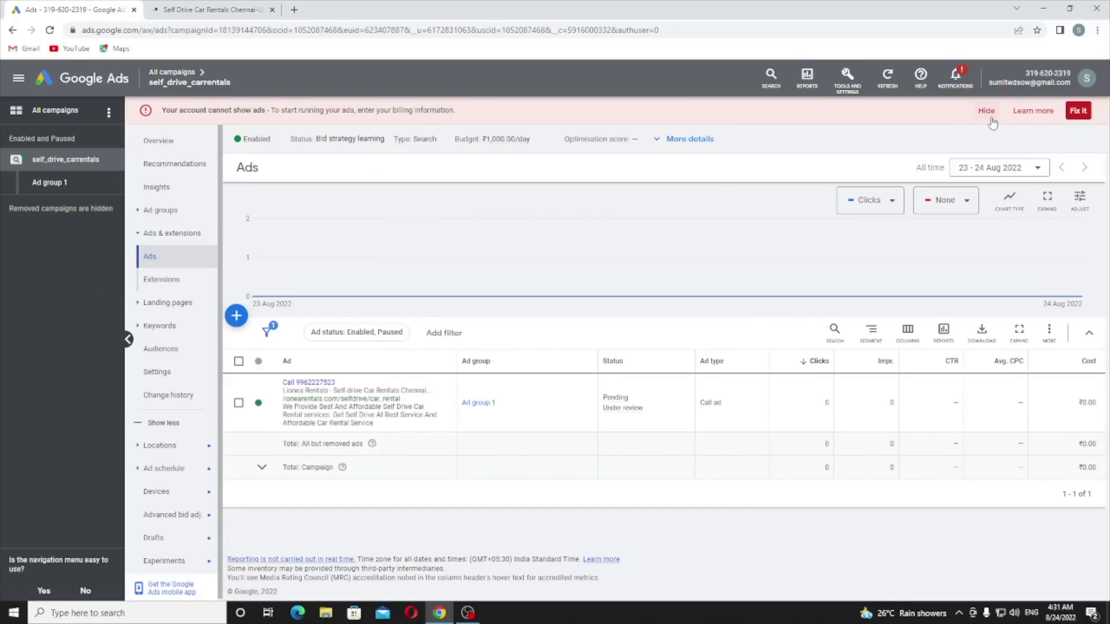
pyautogui.click(986, 110)
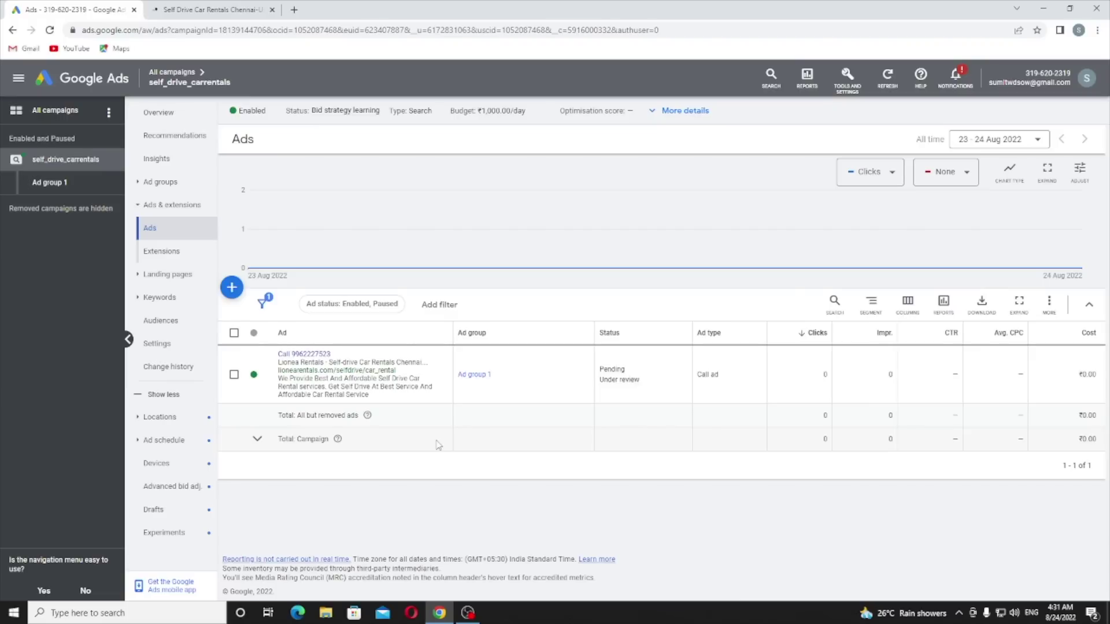
pyautogui.moveTo(469, 616)
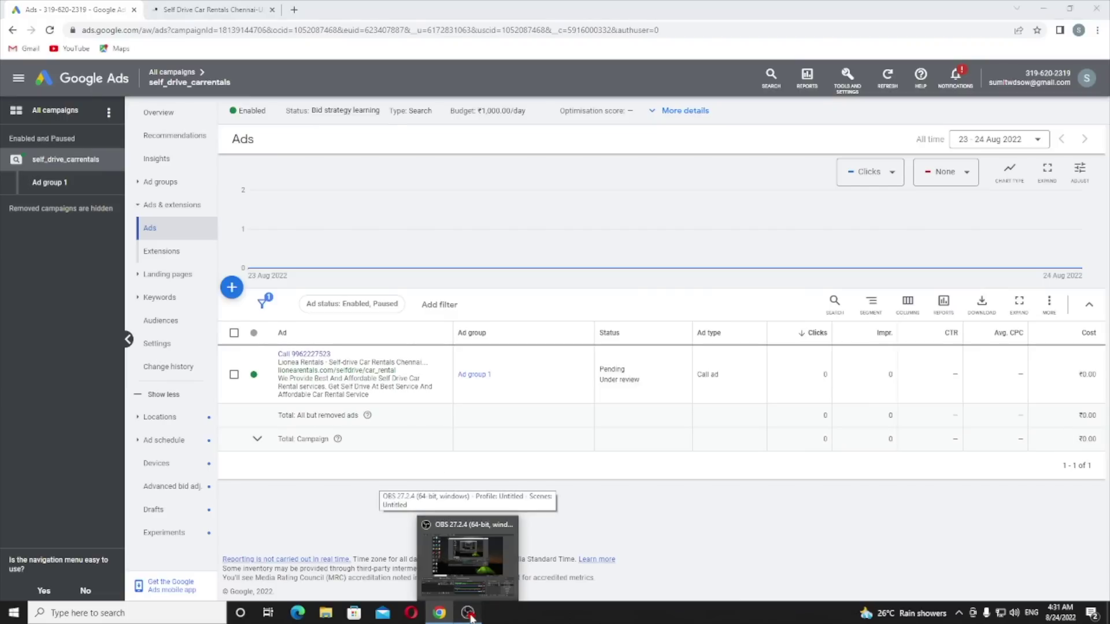